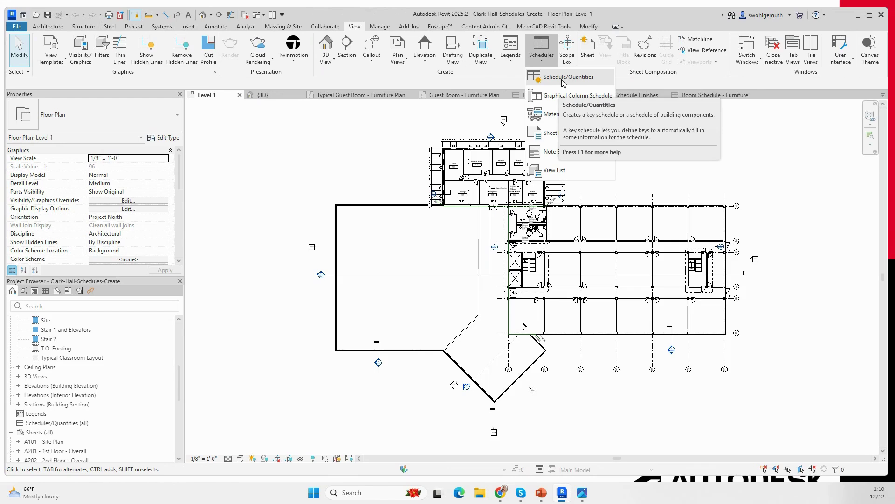
Start a new Schedule/Quantities schedule and check which disciplines filter its category list
{"action": "left_click", "coordinate": [564, 83]}
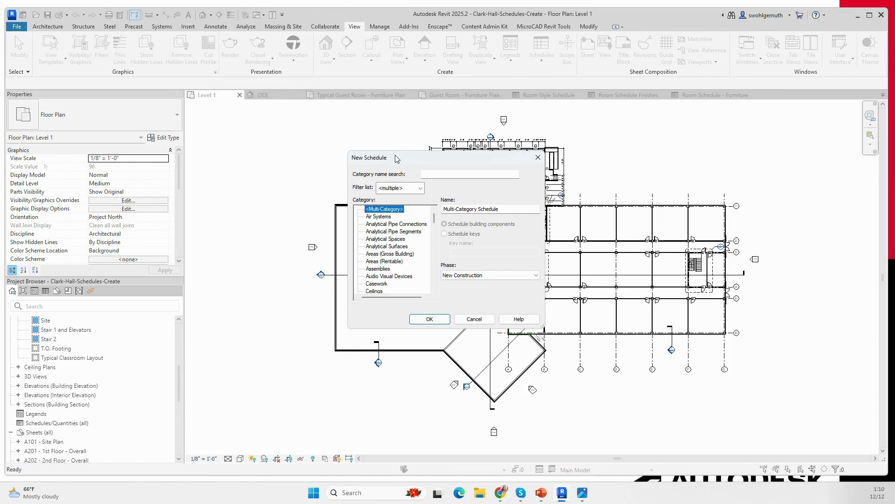
{"action": "left_click", "coordinate": [421, 188]}
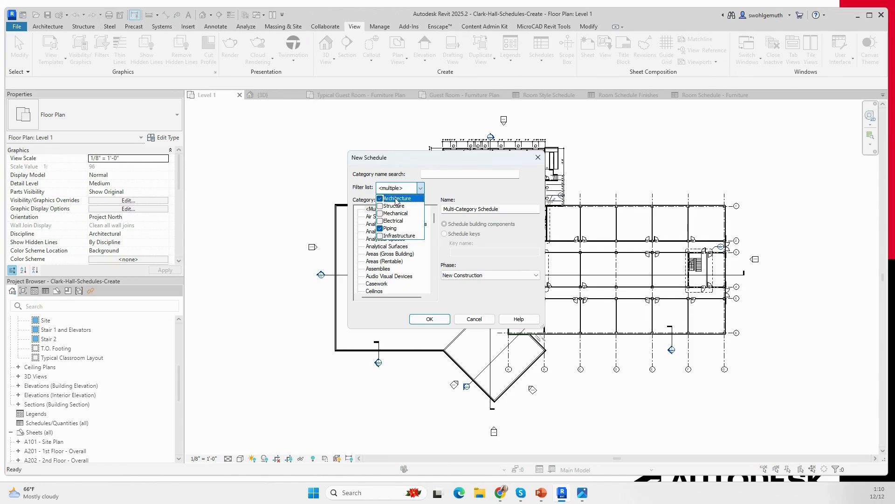
{"action": "left_click", "coordinate": [447, 187]}
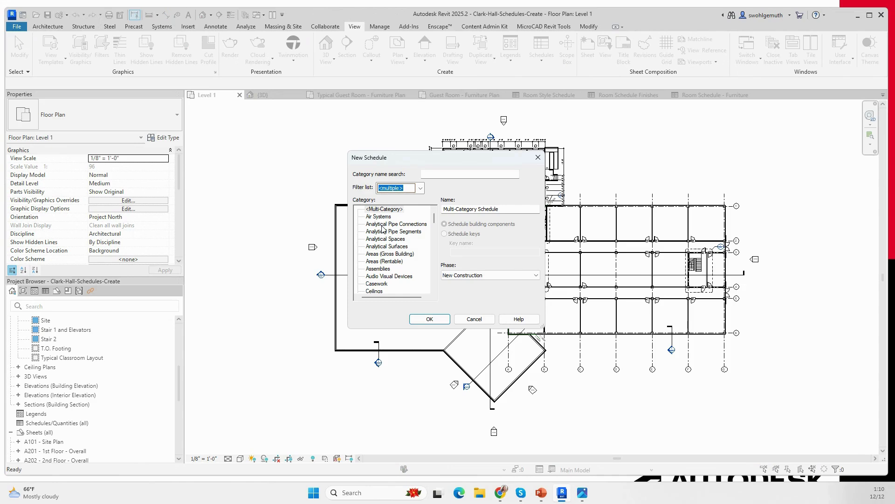
Examine the categories available for the new schedule, including the subcategories under Roofs and Site
{"action": "scroll", "coordinate": [383, 228], "scroll_direction": "down", "scroll_amount": 3}
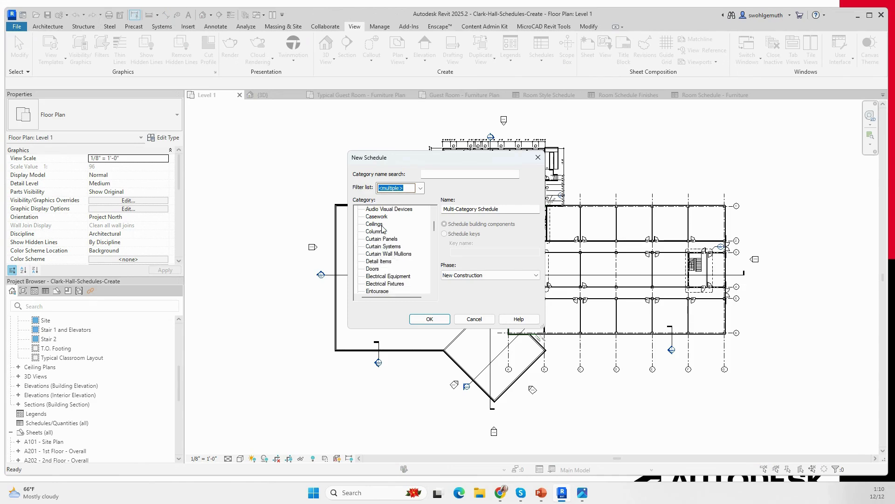
{"action": "scroll", "coordinate": [382, 228], "scroll_direction": "down", "scroll_amount": 1}
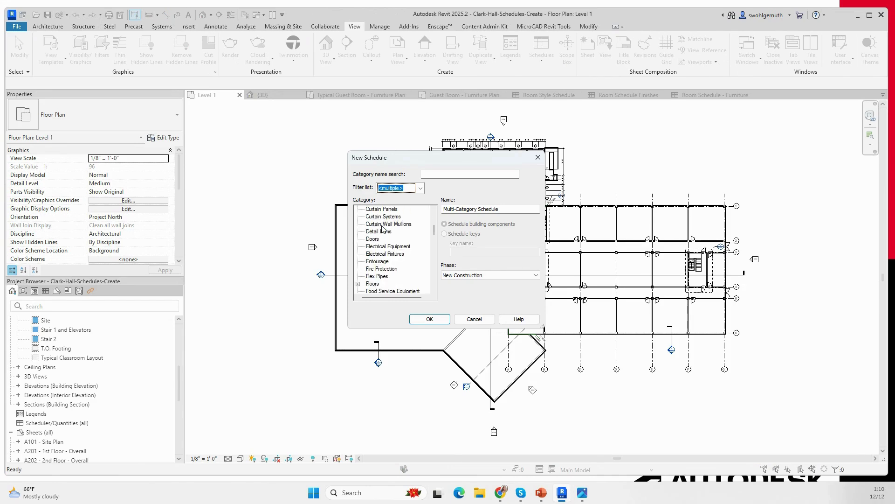
{"action": "scroll", "coordinate": [382, 228], "scroll_direction": "down", "scroll_amount": 3}
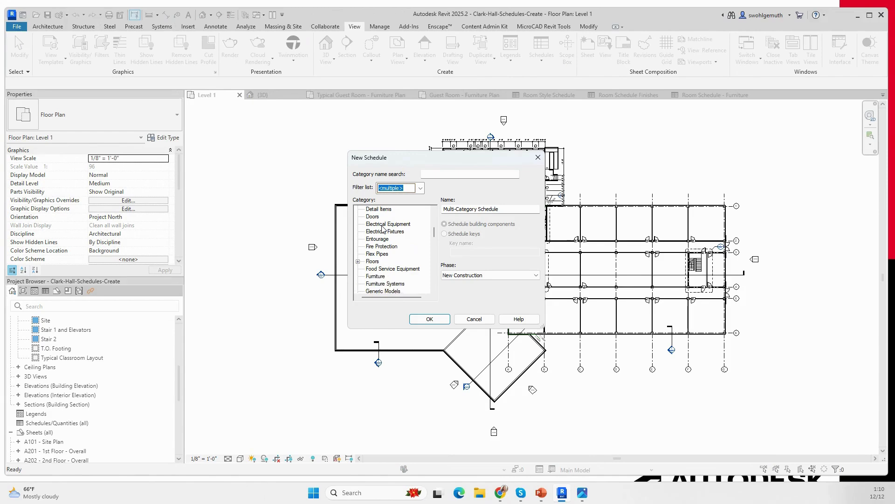
{"action": "scroll", "coordinate": [382, 229], "scroll_direction": "down", "scroll_amount": 4}
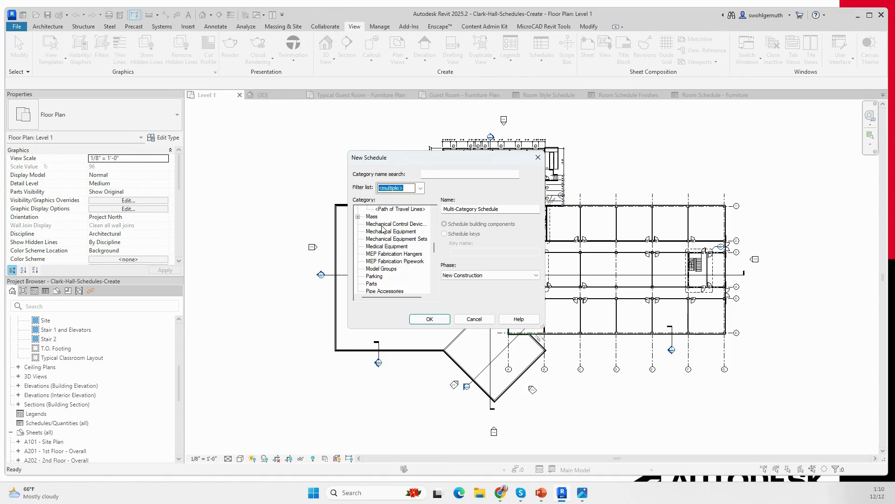
{"action": "scroll", "coordinate": [382, 228], "scroll_direction": "up", "scroll_amount": 5}
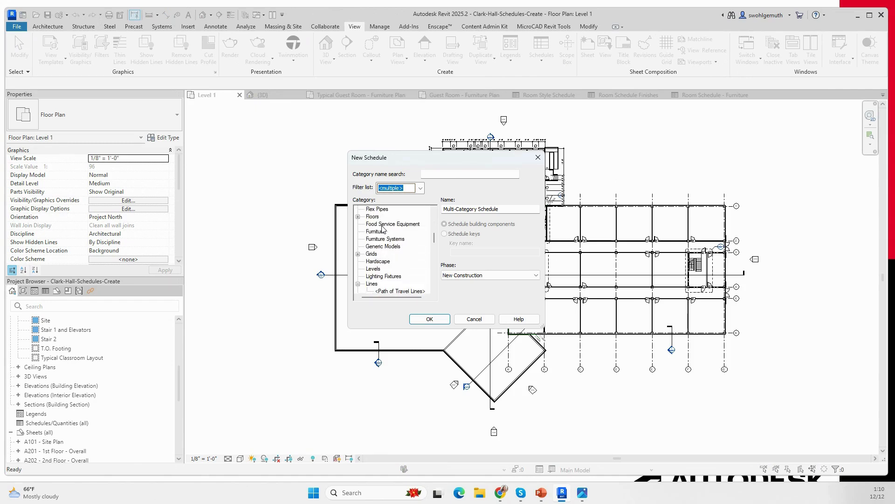
{"action": "scroll", "coordinate": [383, 228], "scroll_direction": "down", "scroll_amount": 1}
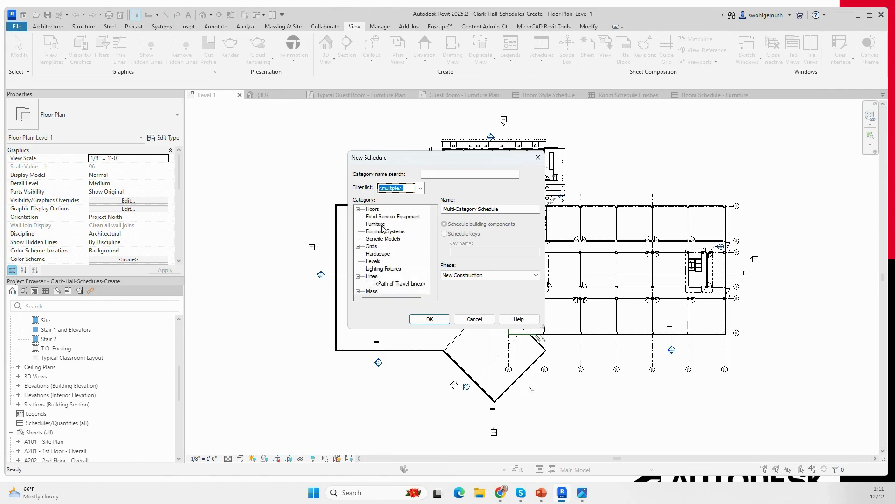
{"action": "scroll", "coordinate": [382, 228], "scroll_direction": "down", "scroll_amount": 4}
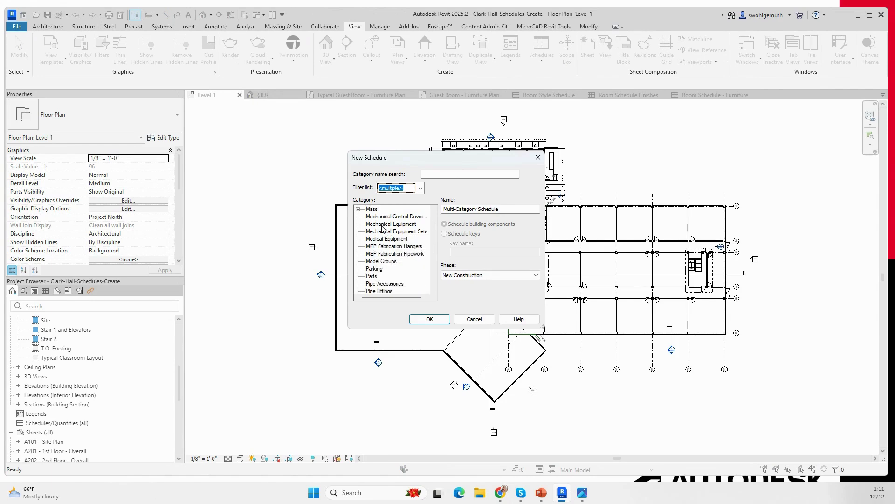
{"action": "scroll", "coordinate": [382, 228], "scroll_direction": "down", "scroll_amount": 7}
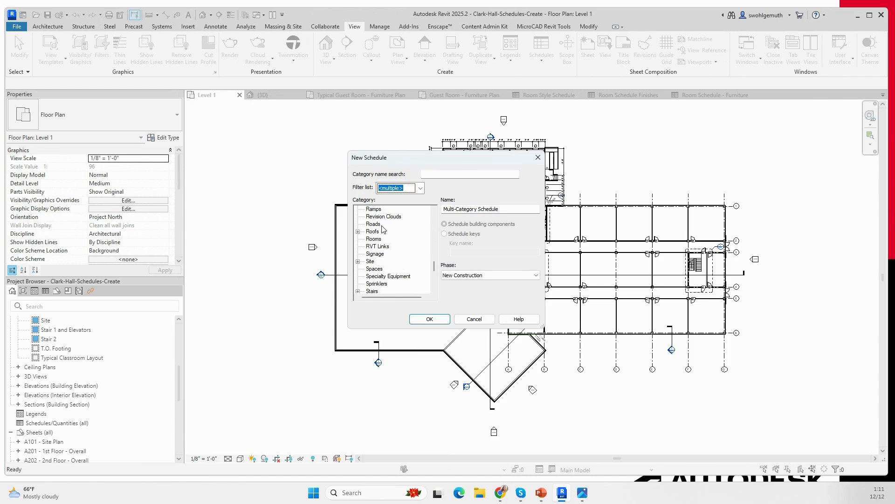
{"action": "left_click", "coordinate": [359, 232]}
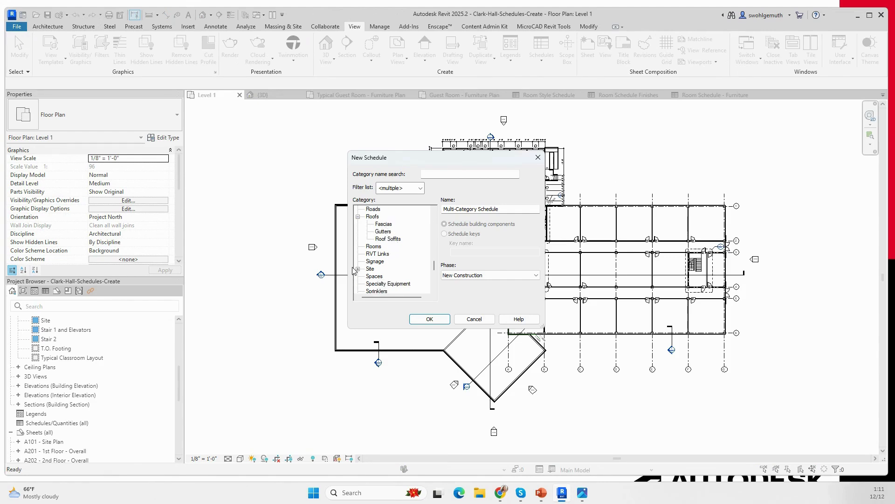
{"action": "left_click", "coordinate": [358, 283]}
{"action": "scroll", "coordinate": [373, 269], "scroll_direction": "down", "scroll_amount": 3}
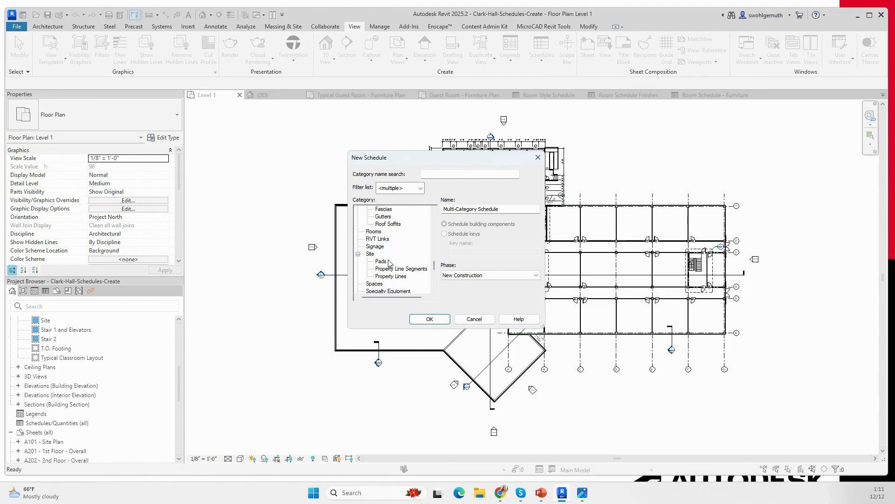
{"action": "scroll", "coordinate": [388, 263], "scroll_direction": "down", "scroll_amount": 2}
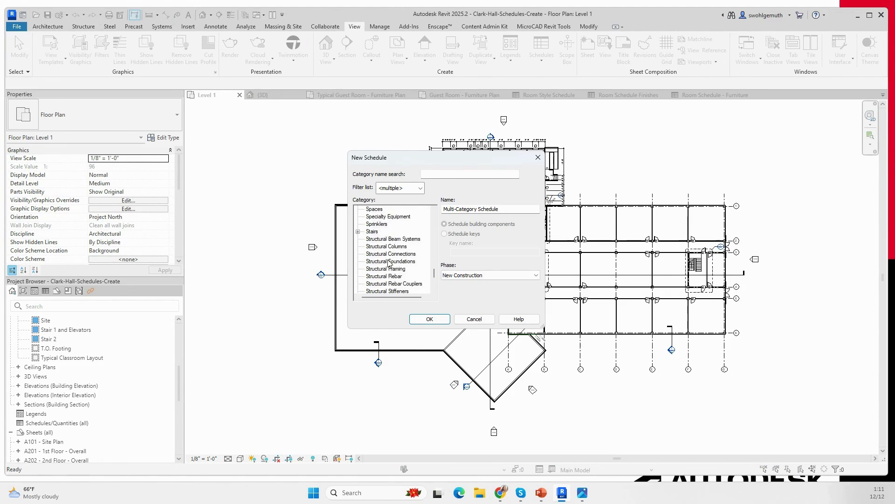
{"action": "scroll", "coordinate": [375, 239], "scroll_direction": "down", "scroll_amount": 4}
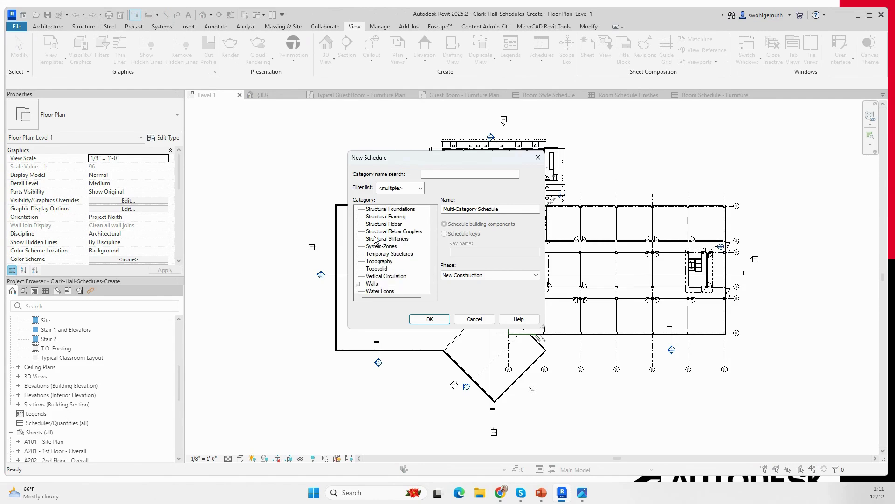
{"action": "scroll", "coordinate": [379, 259], "scroll_direction": "up", "scroll_amount": 10}
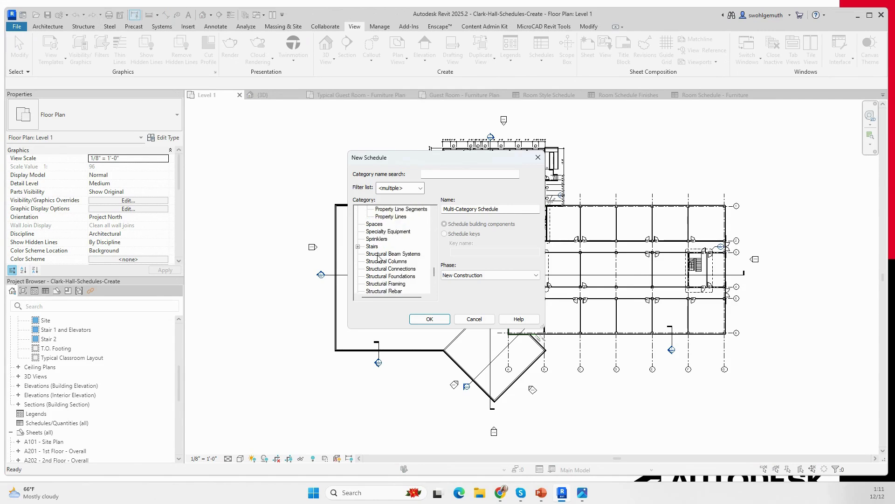
{"action": "scroll", "coordinate": [379, 258], "scroll_direction": "up", "scroll_amount": 12}
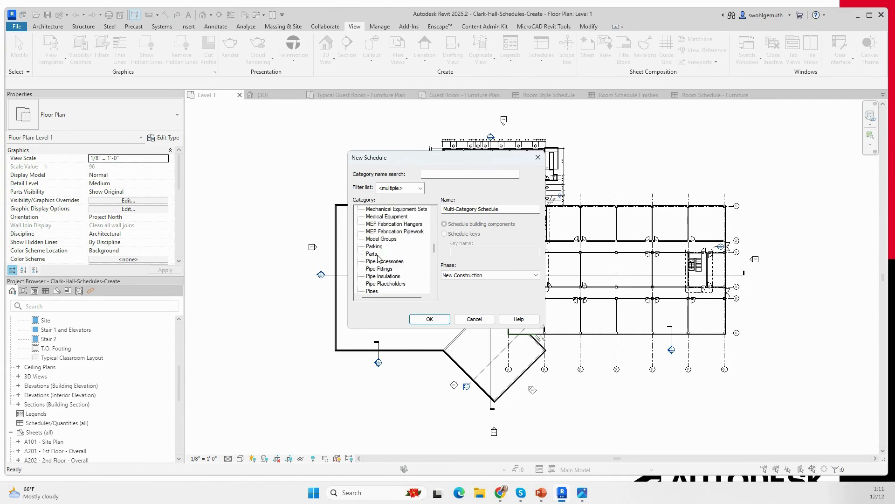
{"action": "scroll", "coordinate": [379, 258], "scroll_direction": "up", "scroll_amount": 5}
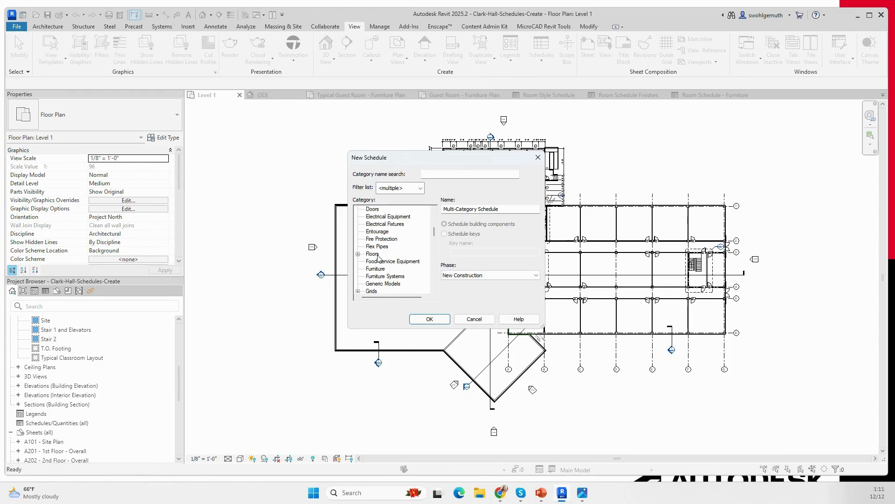
{"action": "scroll", "coordinate": [379, 258], "scroll_direction": "up", "scroll_amount": 1}
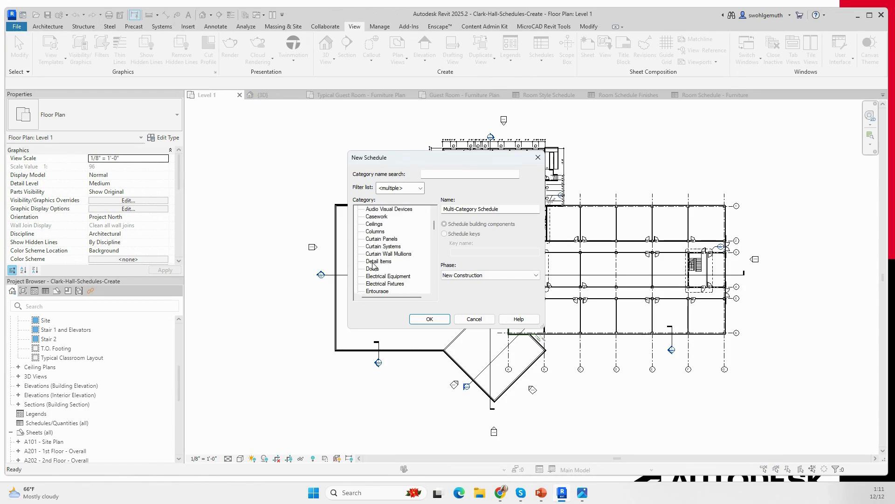
Create a schedule of building components for the Doors category in the New Construction phase
{"action": "left_click", "coordinate": [373, 269]}
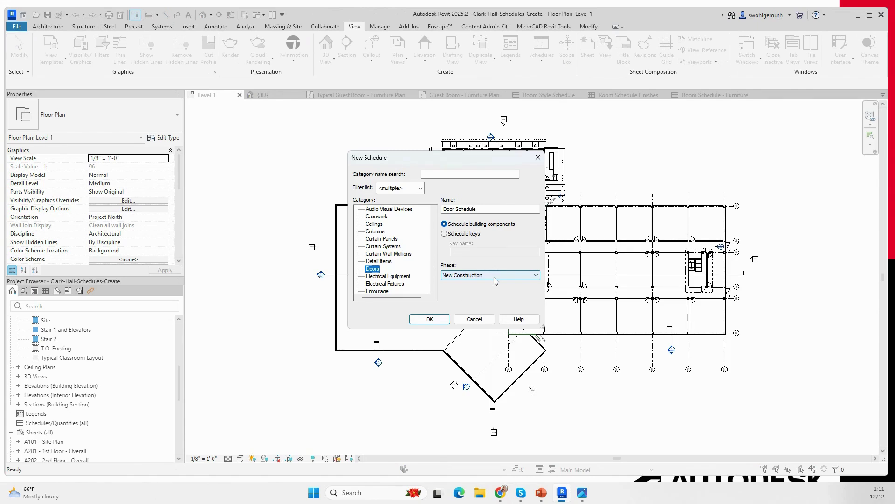
{"action": "left_click", "coordinate": [535, 278]}
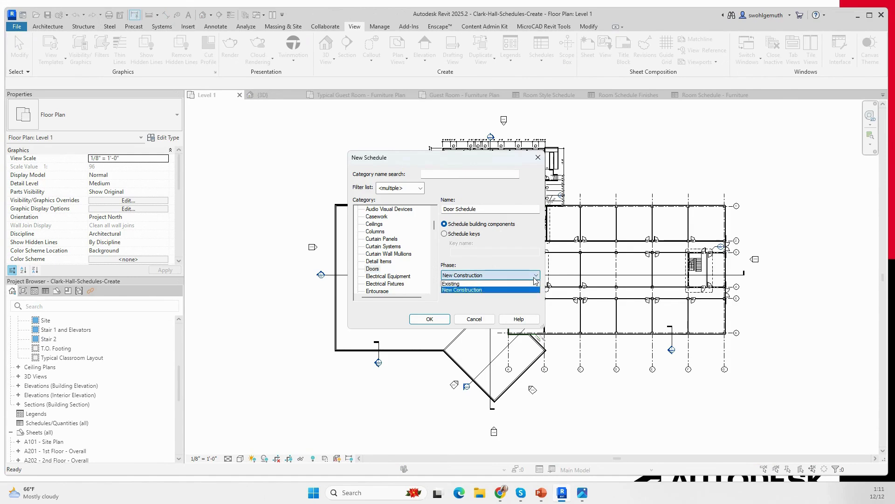
{"action": "left_click", "coordinate": [466, 289]}
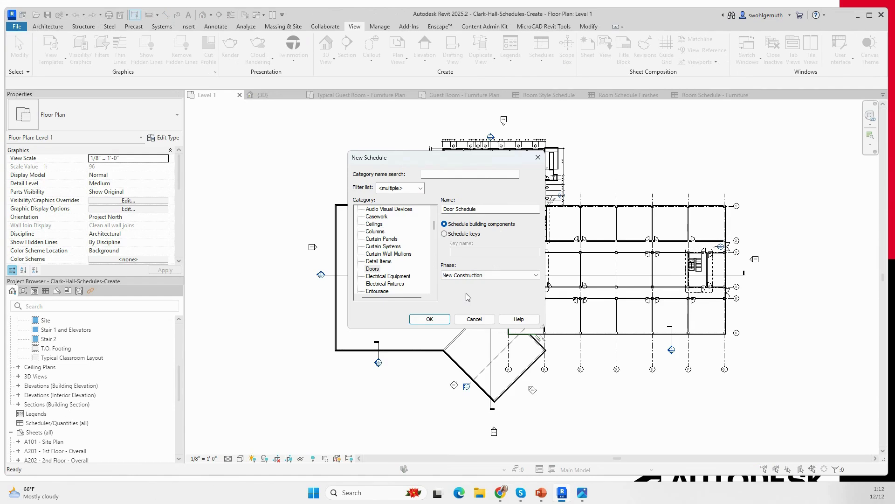
{"action": "left_click", "coordinate": [431, 321]}
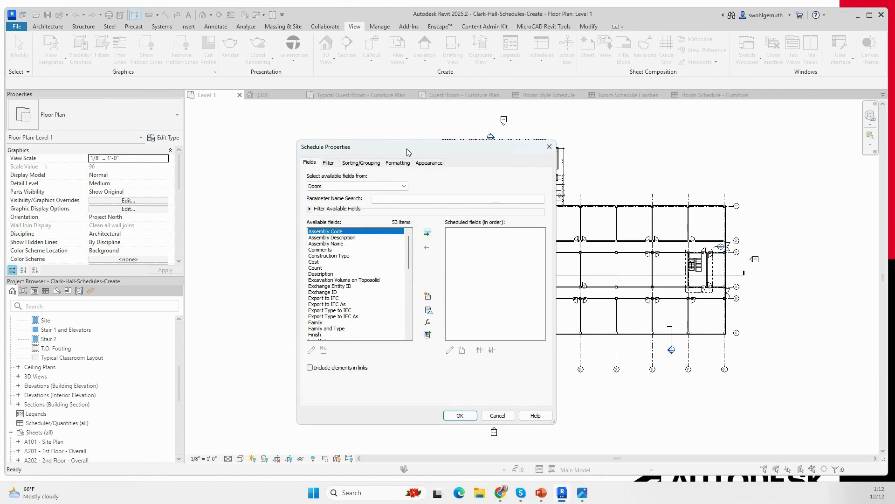
Select Doors as the source of the schedule's available fields
{"action": "key", "text": "ctrl"}
{"action": "left_click", "coordinate": [325, 191]}
{"action": "left_click", "coordinate": [404, 186]}
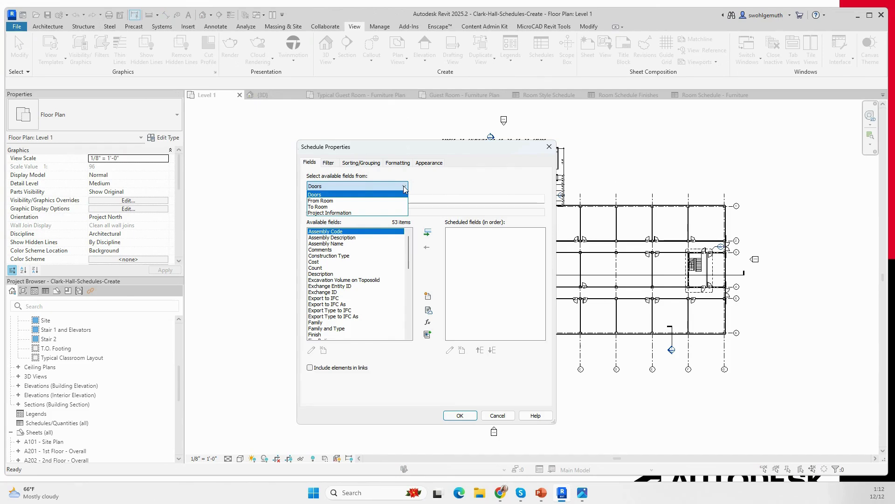
{"action": "left_click", "coordinate": [314, 195]}
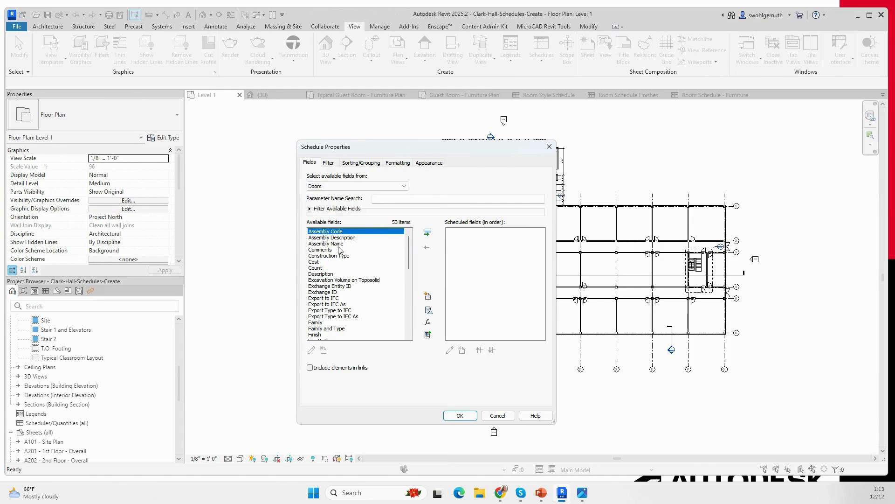
Add the Level and Mark fields, in that order, to the door schedule's scheduled fields
{"action": "scroll", "coordinate": [339, 253], "scroll_direction": "down", "scroll_amount": 2}
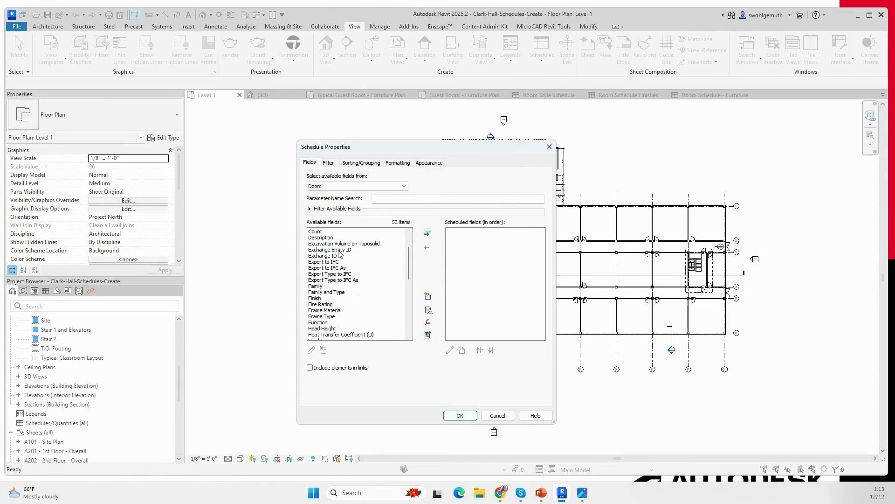
{"action": "scroll", "coordinate": [339, 253], "scroll_direction": "down", "scroll_amount": 1}
{"action": "scroll", "coordinate": [326, 299], "scroll_direction": "down", "scroll_amount": 1}
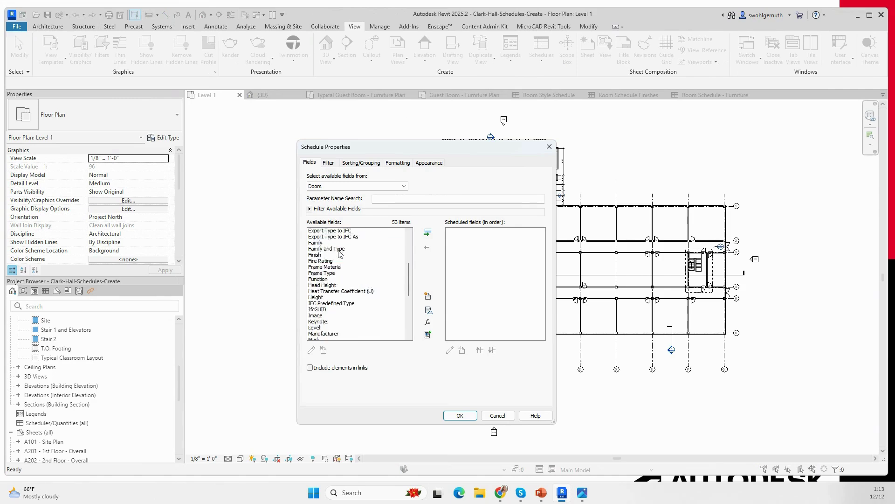
{"action": "scroll", "coordinate": [320, 319], "scroll_direction": "down", "scroll_amount": 1}
{"action": "left_click", "coordinate": [319, 317]}
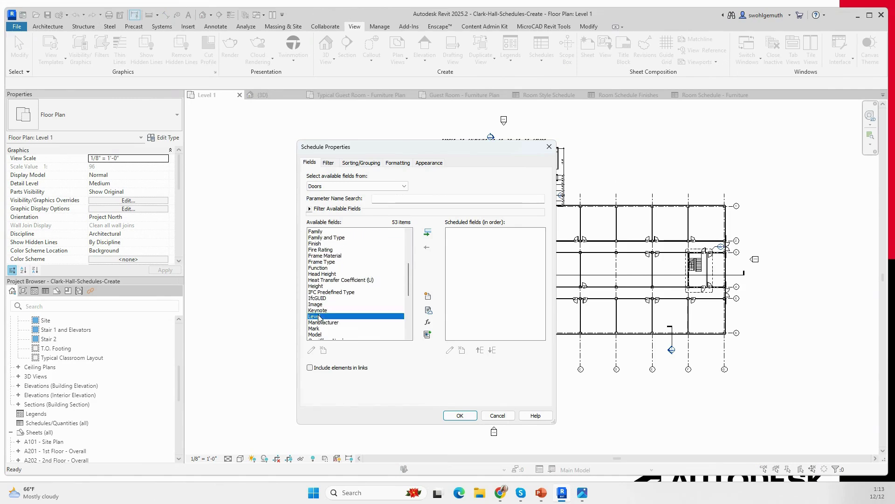
{"action": "left_click", "coordinate": [428, 233]}
{"action": "left_click", "coordinate": [495, 287]}
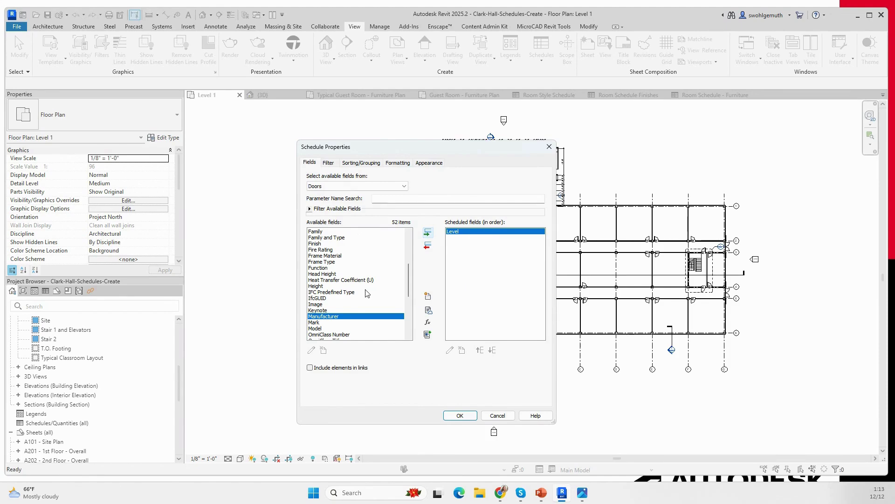
{"action": "left_click", "coordinate": [314, 322]}
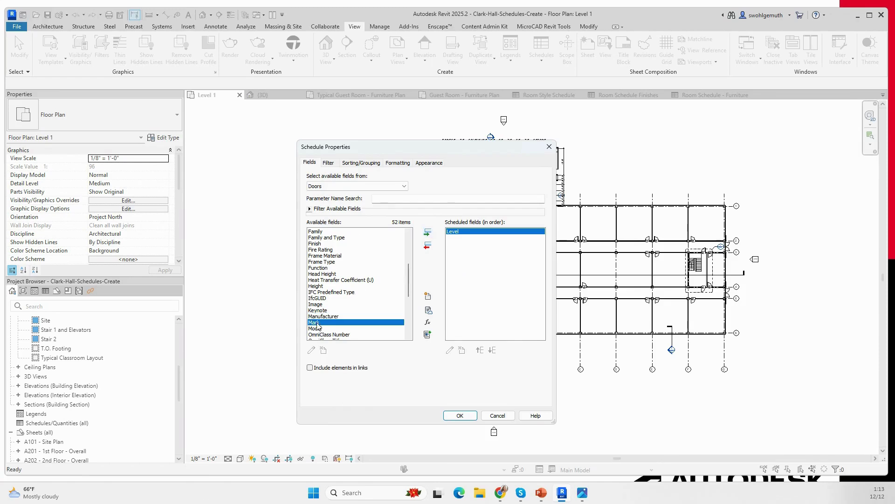
{"action": "left_click", "coordinate": [427, 232]}
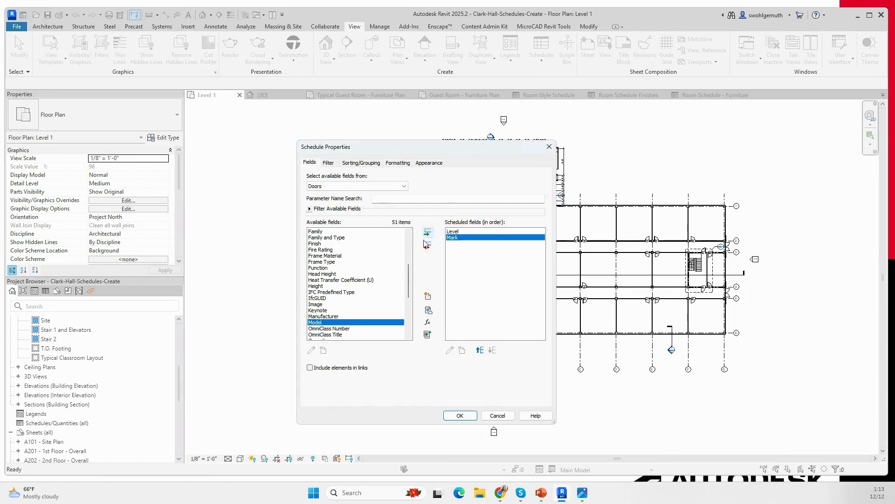
Add the Height field to the door schedule after Mark
{"action": "scroll", "coordinate": [362, 300], "scroll_direction": "down", "scroll_amount": 1}
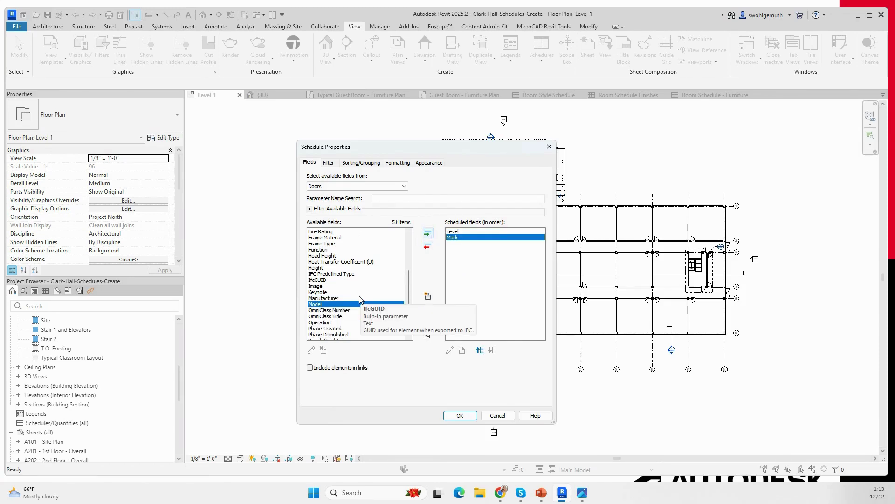
{"action": "scroll", "coordinate": [360, 299], "scroll_direction": "up", "scroll_amount": 1}
{"action": "left_click", "coordinate": [315, 280]}
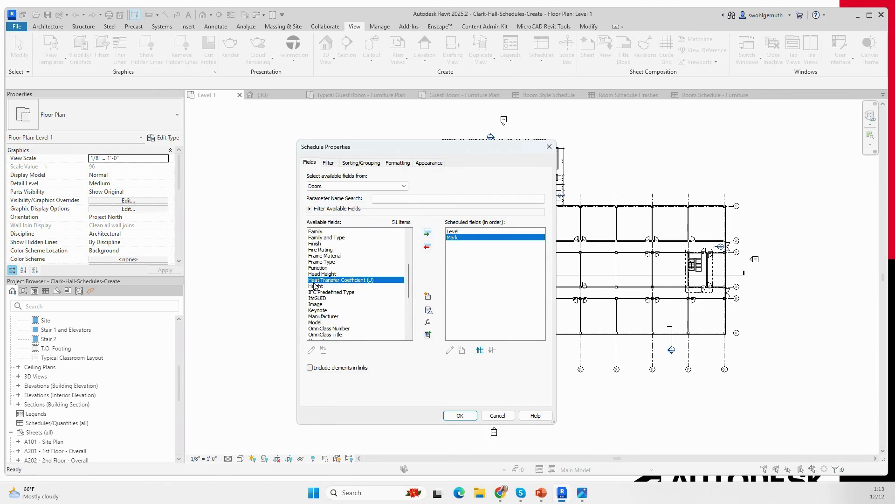
{"action": "left_click", "coordinate": [315, 286]}
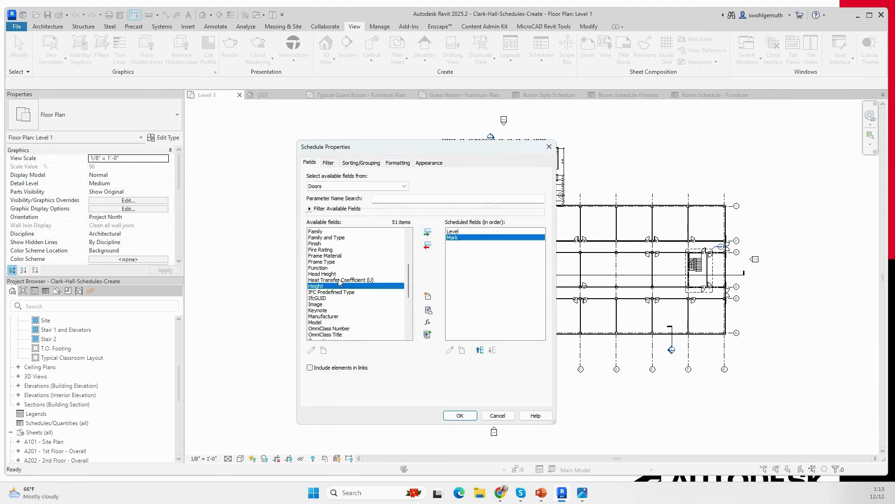
{"action": "left_click", "coordinate": [428, 237]}
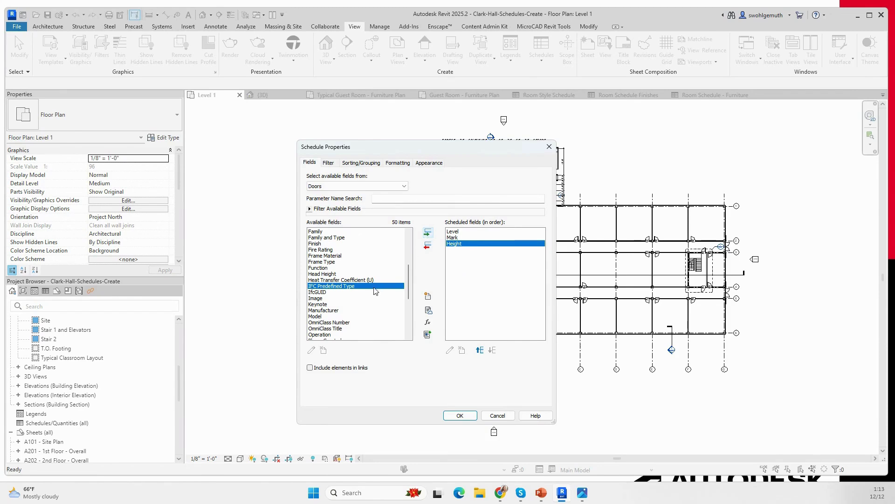
Add the Width field to the door schedule's scheduled fields after Height
{"action": "scroll", "coordinate": [376, 292], "scroll_direction": "down", "scroll_amount": 6}
{"action": "left_click", "coordinate": [318, 335]}
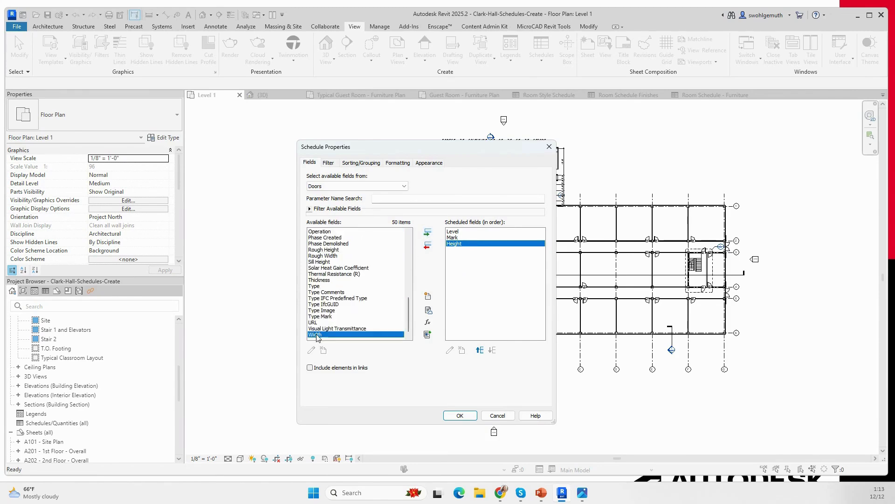
{"action": "left_click", "coordinate": [428, 233]}
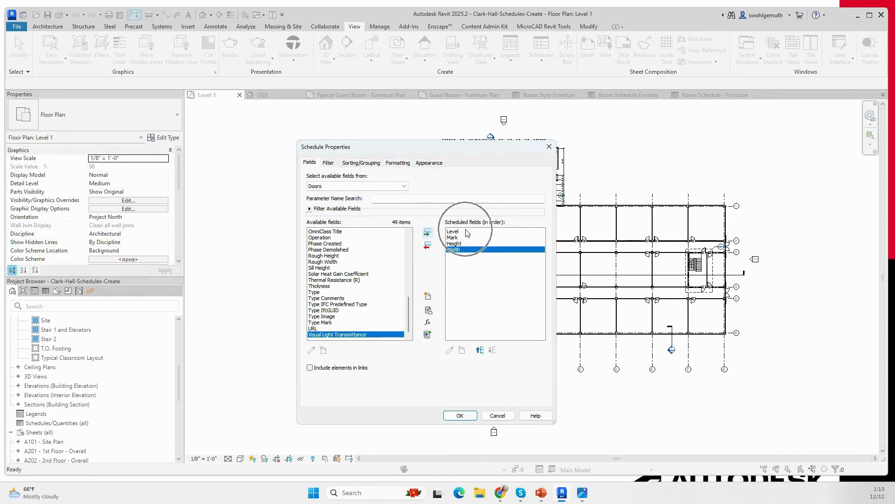
{"action": "left_click", "coordinate": [481, 351]}
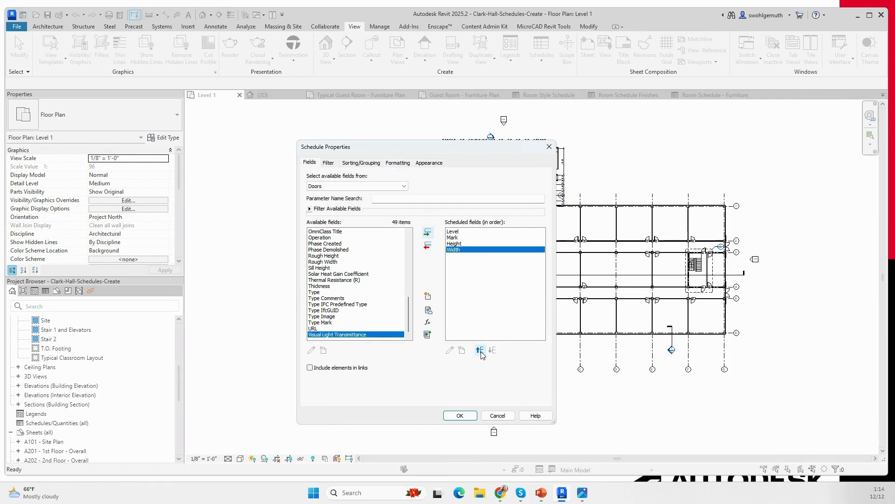
Add the Fire Rating, Frame Type and Frame Material fields, in that order, after Width
{"action": "scroll", "coordinate": [356, 290], "scroll_direction": "up", "scroll_amount": 5}
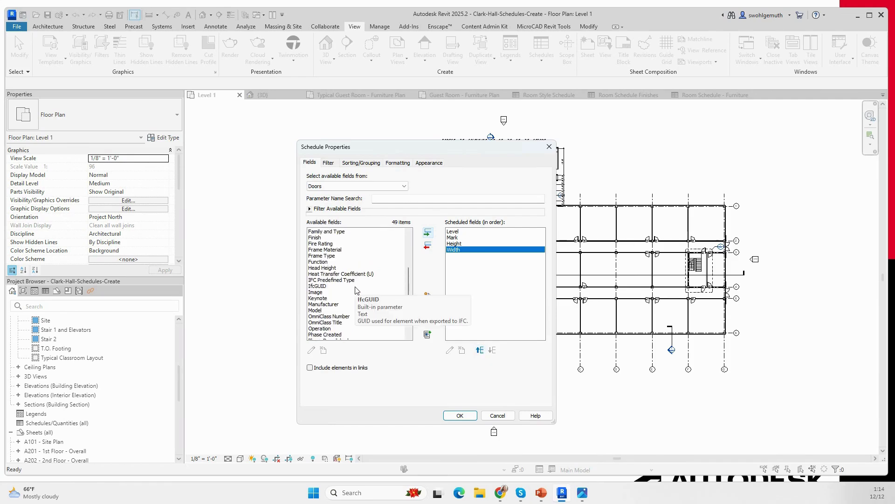
{"action": "left_click", "coordinate": [338, 244]}
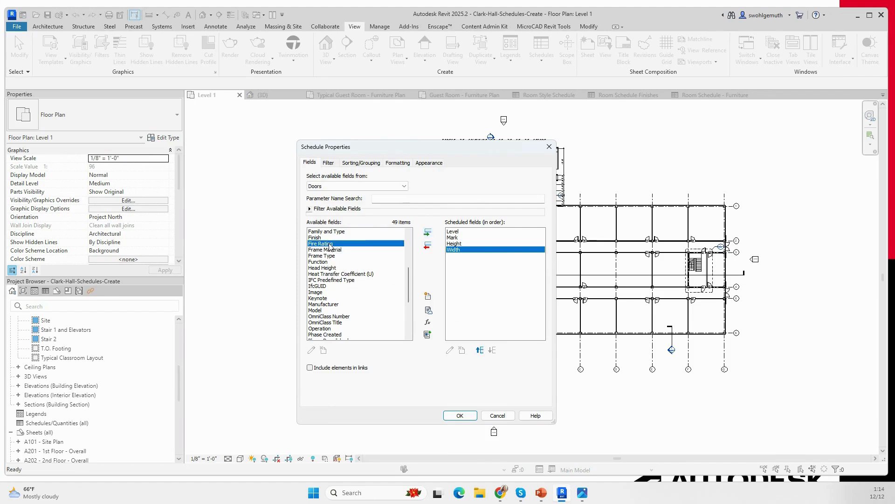
{"action": "left_click", "coordinate": [429, 234]}
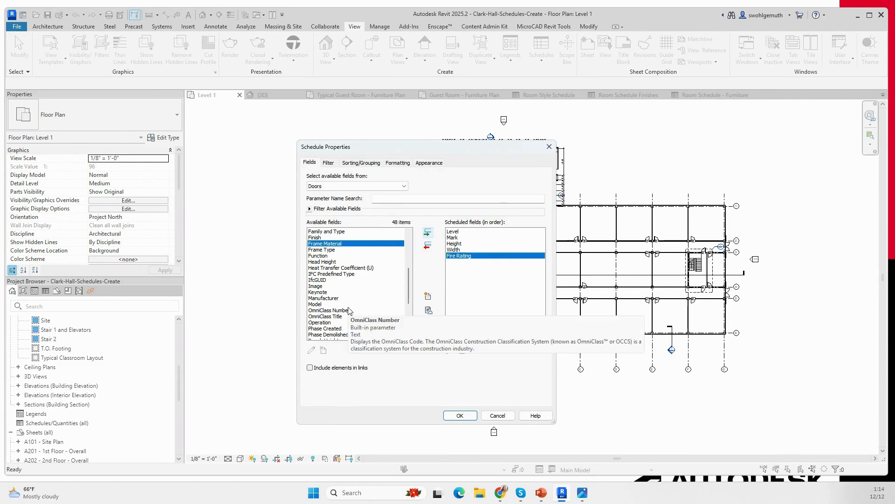
{"action": "left_click", "coordinate": [327, 250]}
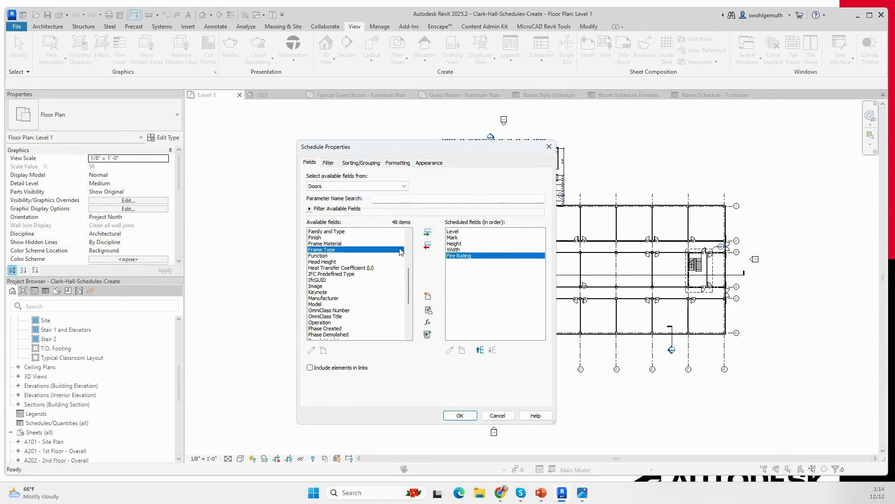
{"action": "left_click", "coordinate": [428, 233]}
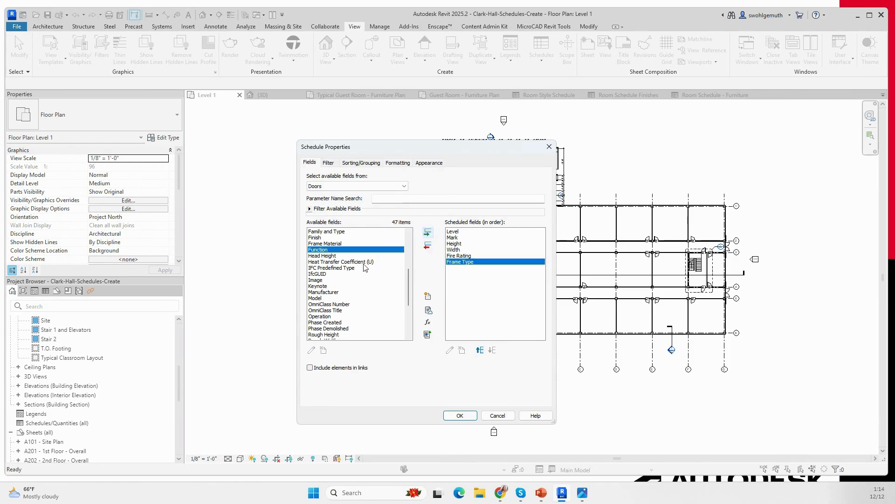
{"action": "left_click", "coordinate": [333, 243]}
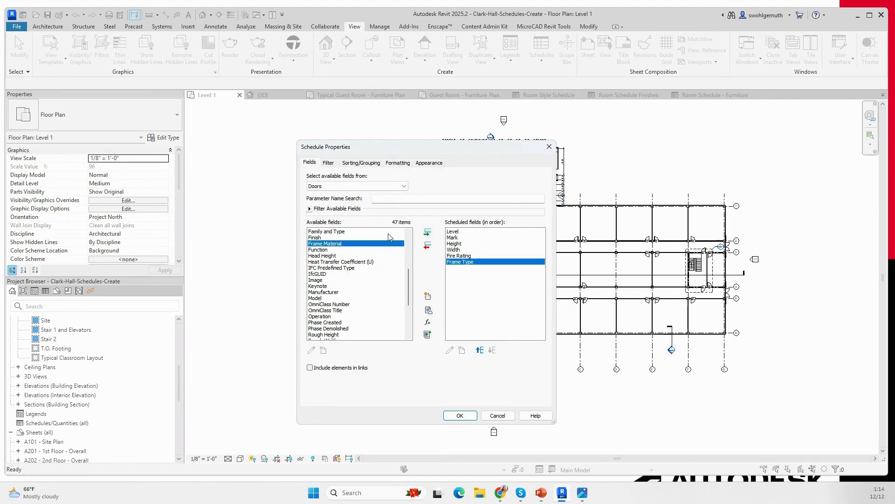
{"action": "left_click", "coordinate": [428, 233]}
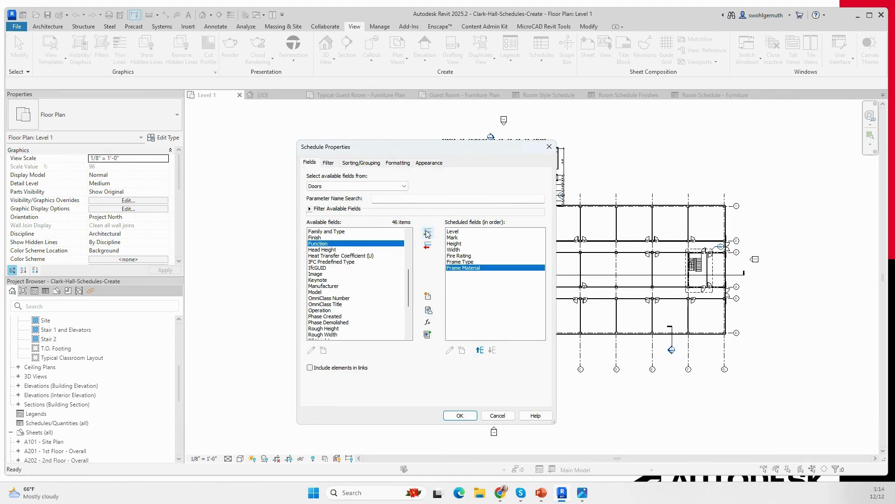
Add the Finish, Comments and Construction Type fields, in that order, after Frame Material
{"action": "left_click", "coordinate": [318, 237]}
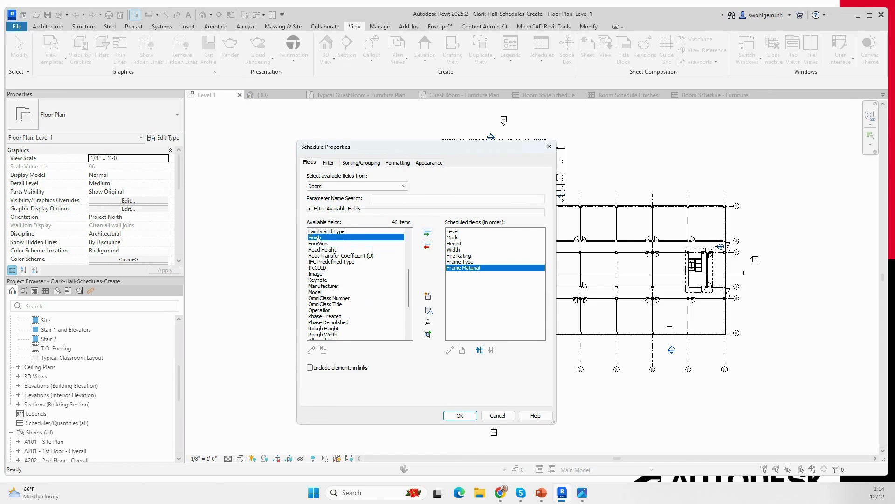
{"action": "left_click", "coordinate": [429, 235]}
{"action": "scroll", "coordinate": [325, 259], "scroll_direction": "up", "scroll_amount": 5}
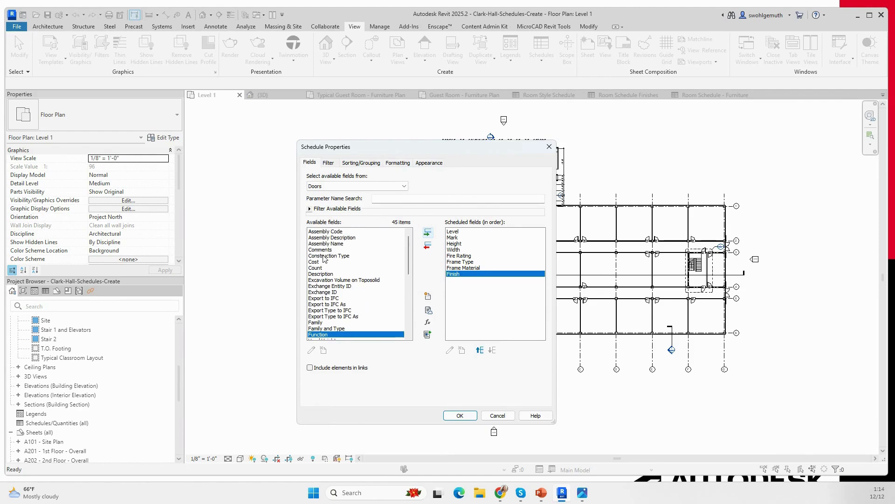
{"action": "left_click", "coordinate": [322, 250]}
{"action": "left_click", "coordinate": [428, 233]}
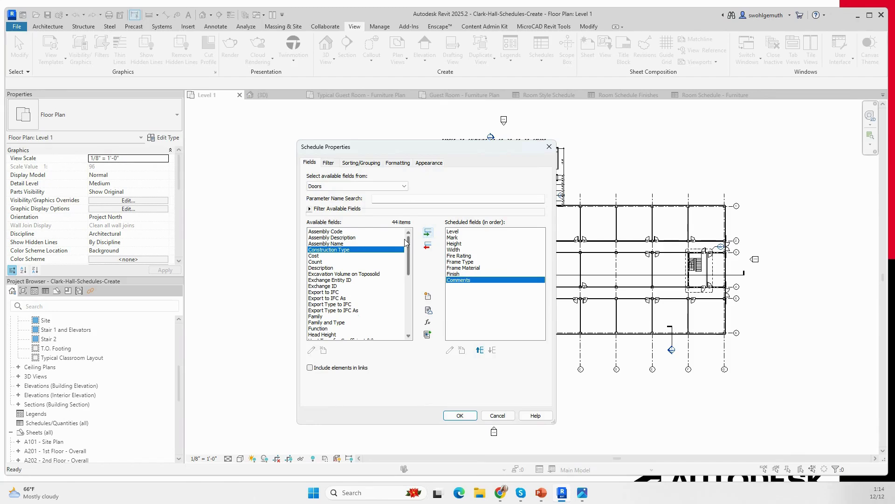
{"action": "left_click", "coordinate": [429, 234]}
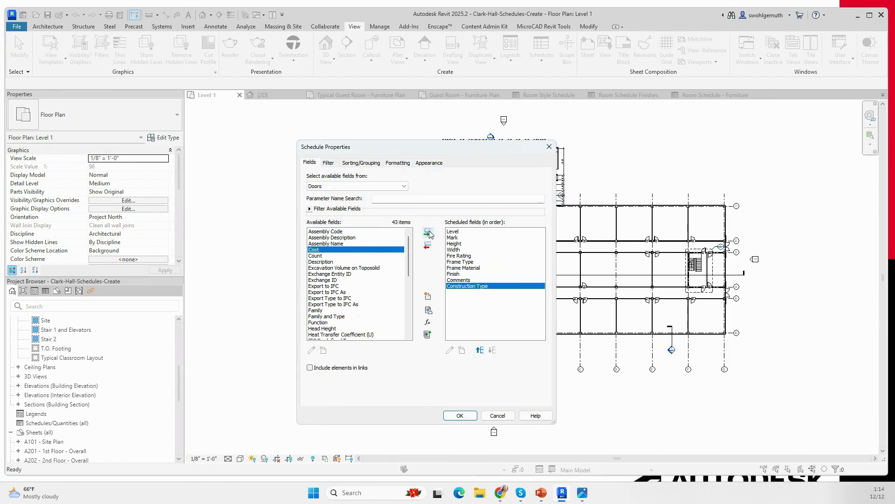
Look at the settings for a new project parameter without adding one, and create the door schedule with the chosen fields
{"action": "left_click", "coordinate": [428, 297]}
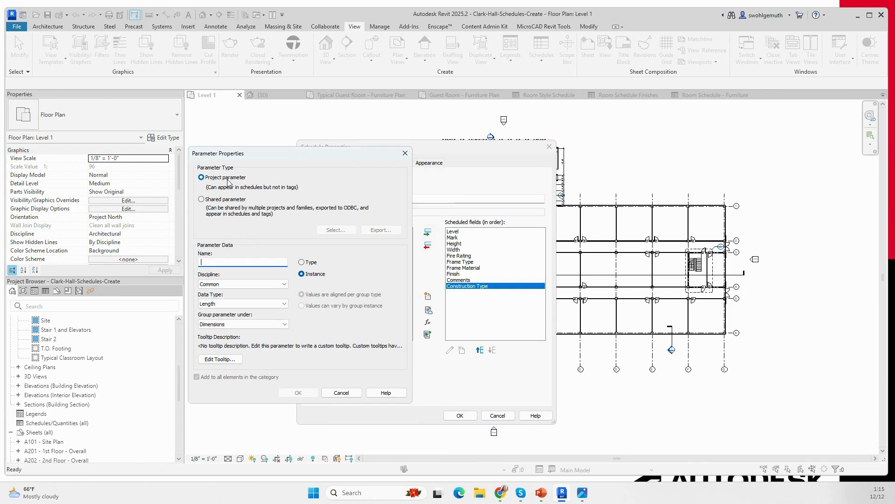
{"action": "left_click", "coordinate": [341, 393]}
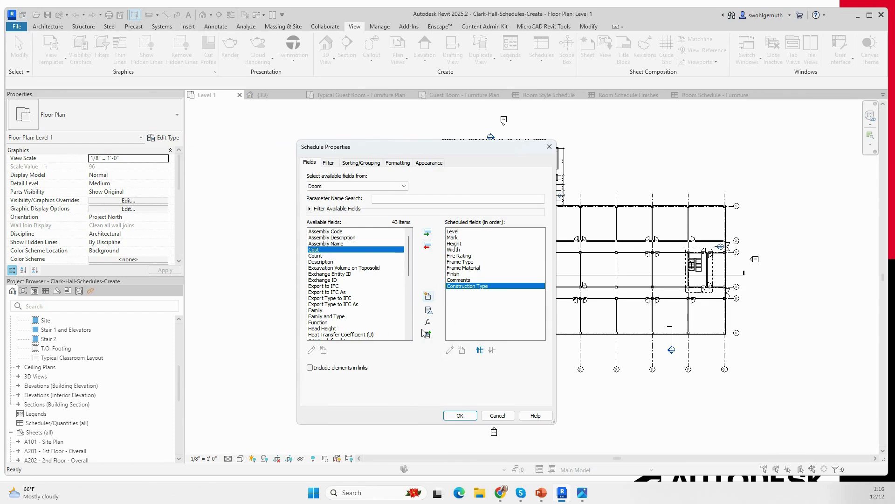
{"action": "left_click", "coordinate": [461, 416]}
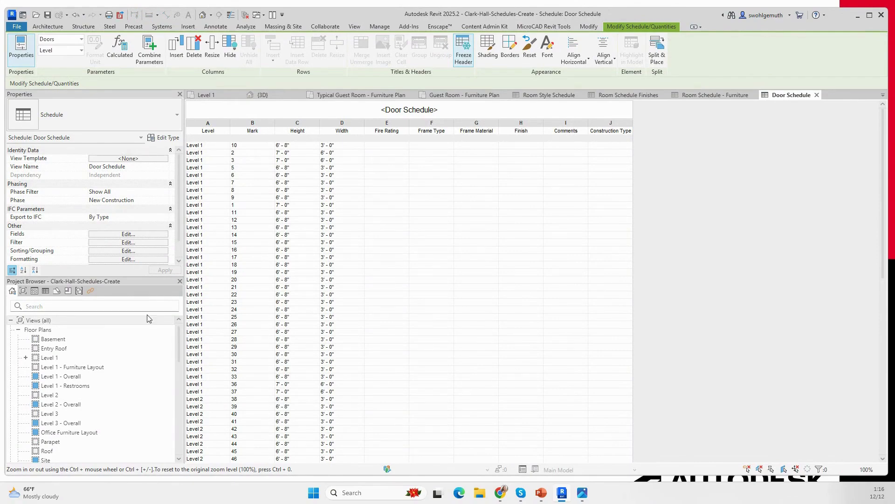
Expand Schedules/Quantities in the project's view list and select Door Schedule to show its properties
{"action": "scroll", "coordinate": [110, 351], "scroll_direction": "down", "scroll_amount": 3}
{"action": "scroll", "coordinate": [110, 351], "scroll_direction": "down", "scroll_amount": 3}
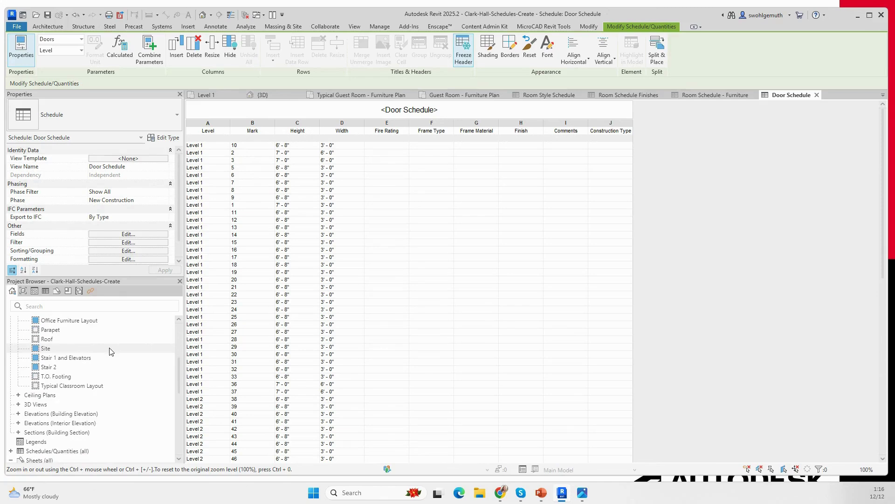
{"action": "left_click", "coordinate": [11, 423]}
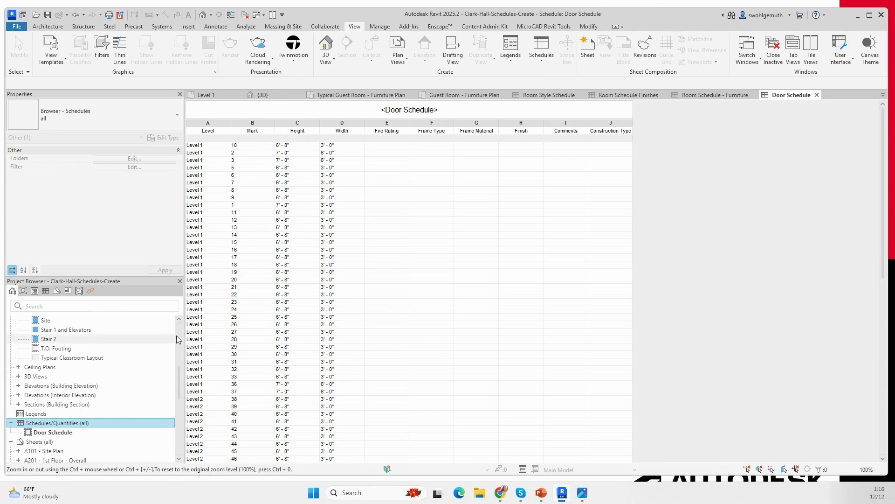
{"action": "left_click", "coordinate": [51, 432]}
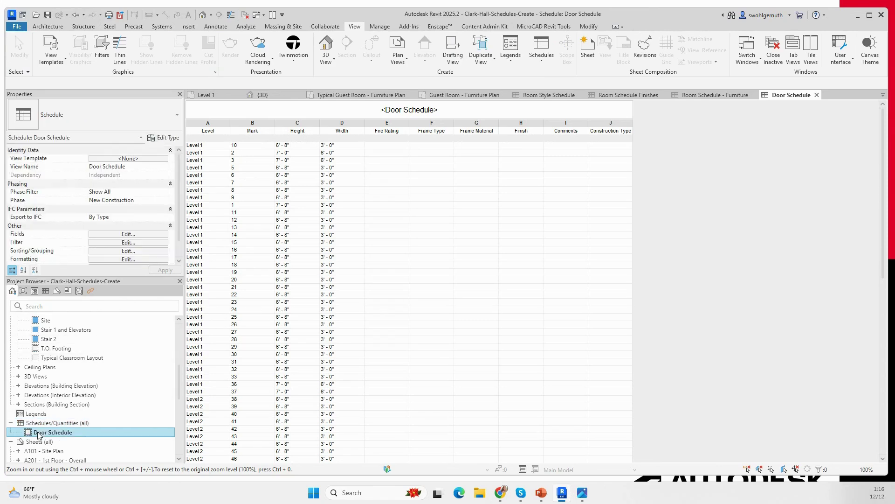
Review the Door Schedule's field, filter and sorting settings, and set the Level field as hidden in its formatting
{"action": "left_click", "coordinate": [134, 238]}
{"action": "left_click", "coordinate": [134, 237]}
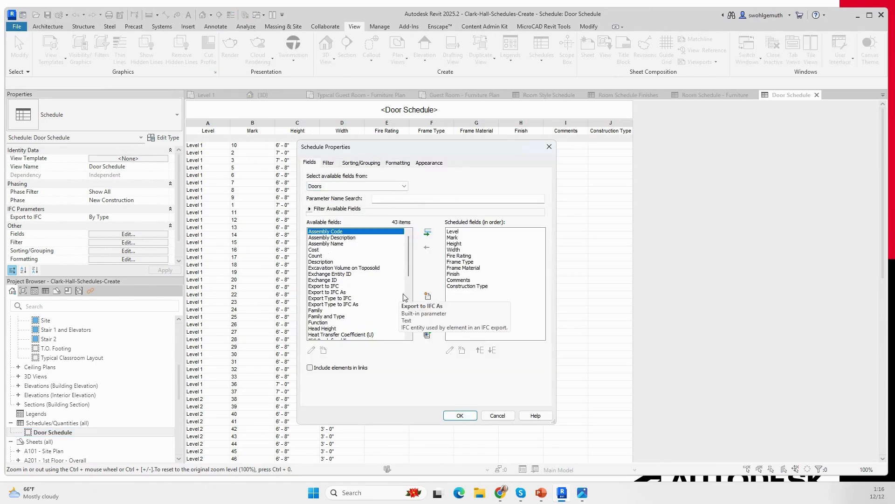
{"action": "left_click", "coordinate": [329, 163]}
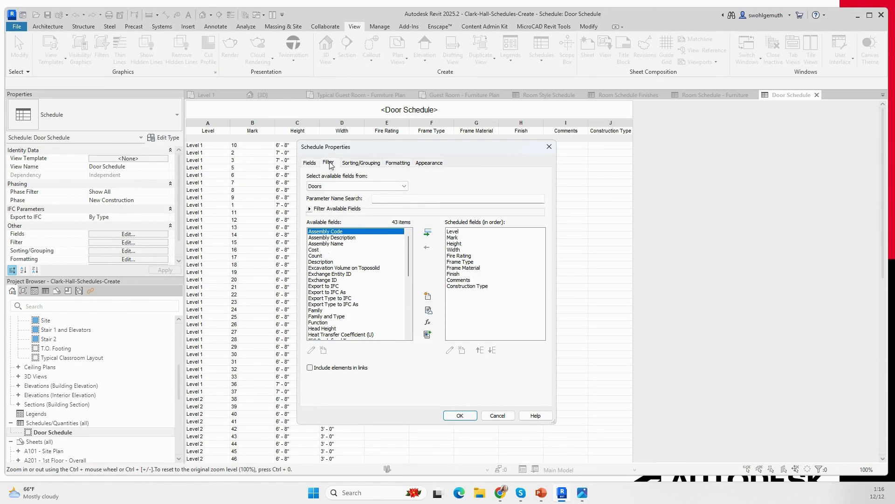
{"action": "left_click", "coordinate": [371, 164]}
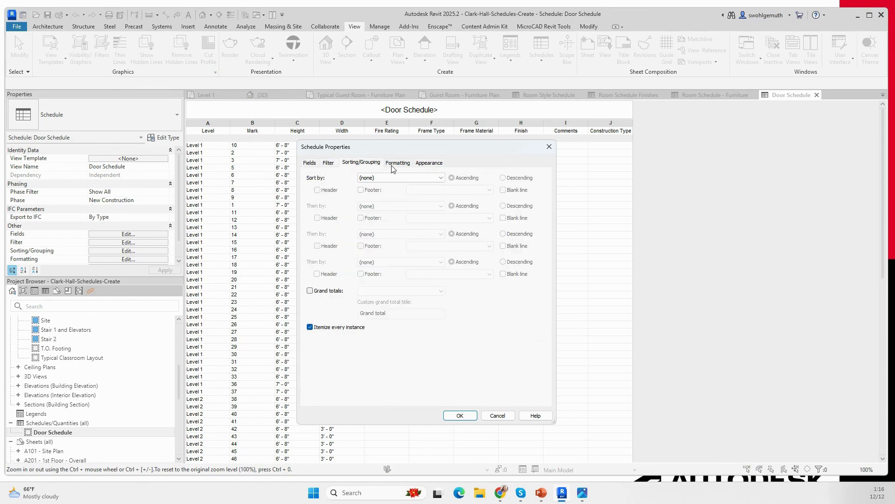
{"action": "left_click", "coordinate": [407, 165]}
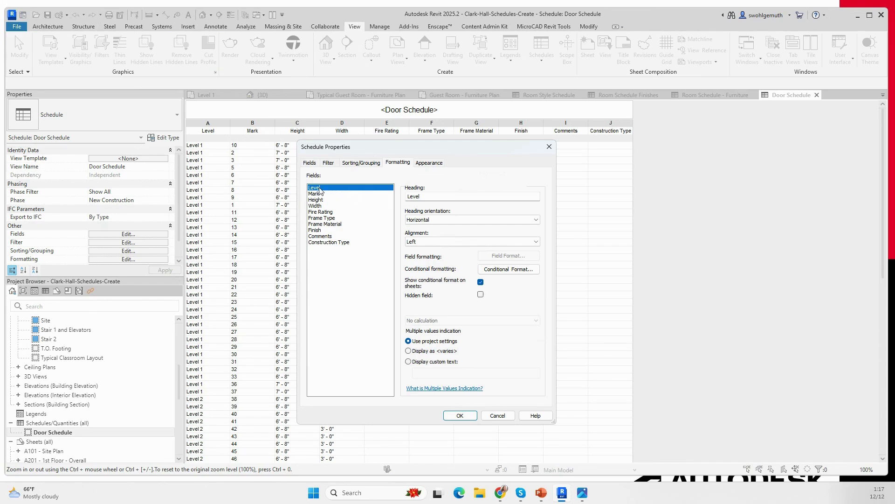
{"action": "left_click", "coordinate": [481, 295]}
Sort the door schedule by Level in ascending order, with a blank line and a footer showing title, count and totals
{"action": "left_click", "coordinate": [358, 163]}
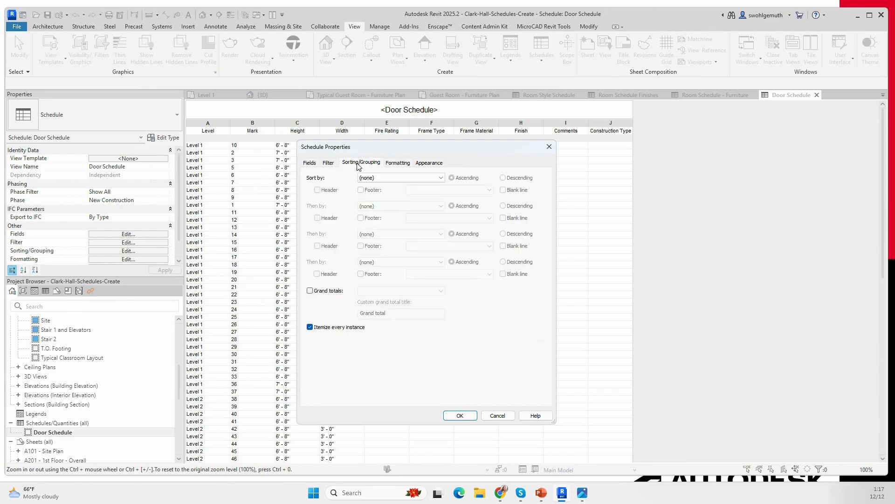
{"action": "left_click", "coordinate": [440, 179]}
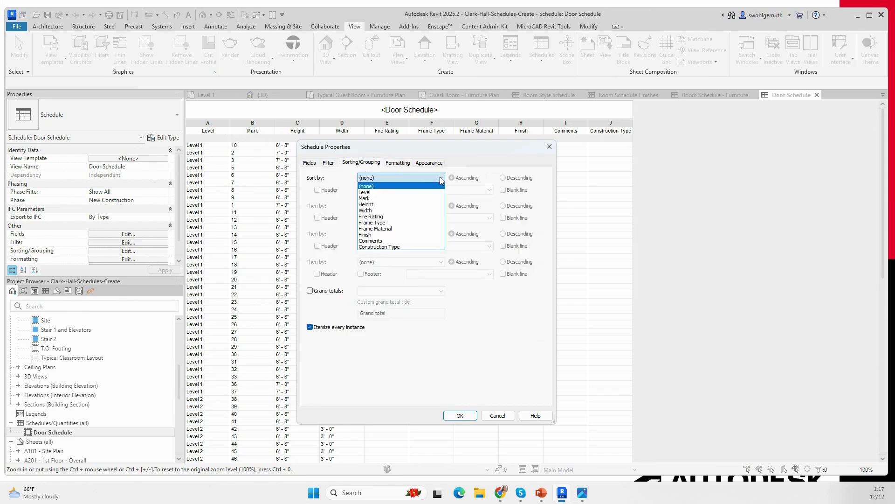
{"action": "left_click", "coordinate": [366, 193]}
{"action": "left_click", "coordinate": [503, 190]}
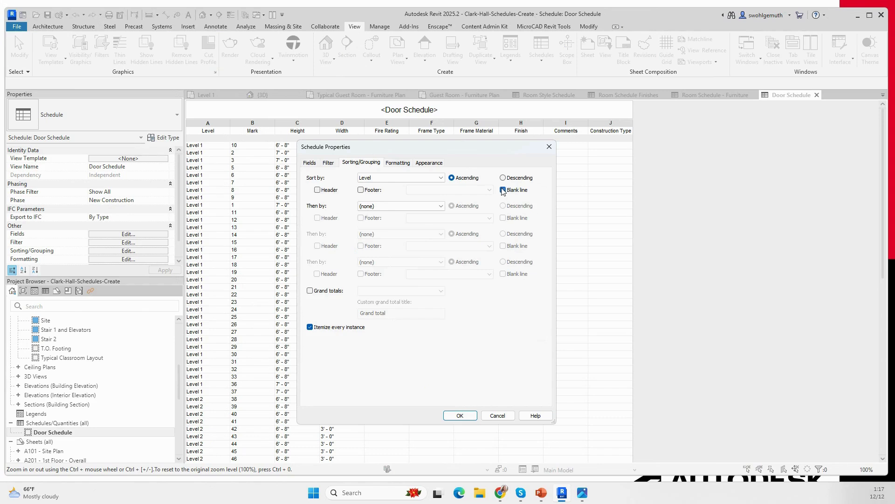
{"action": "left_click", "coordinate": [361, 191]}
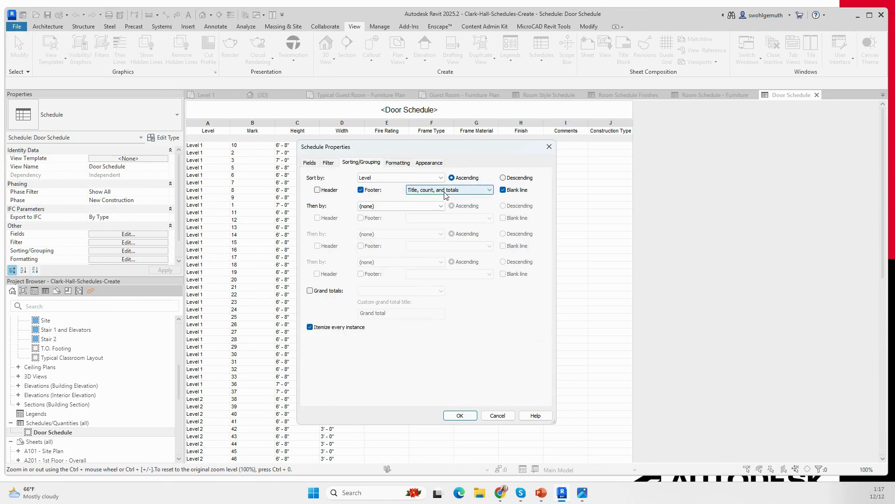
{"action": "left_click", "coordinate": [460, 415]}
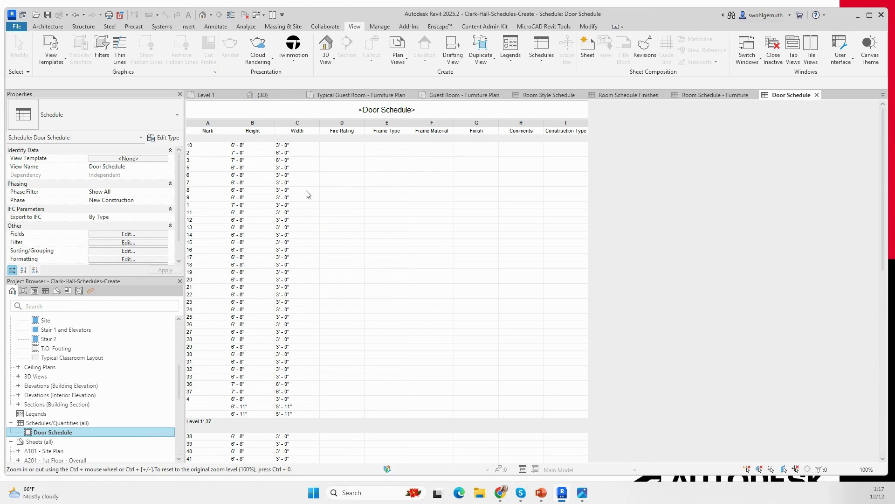
Locate the first Level 1 door without a mark by highlighting its schedule row in the model
{"action": "key", "text": "ctrl"}
{"action": "key", "text": "ctrl"}
{"action": "left_click", "coordinate": [197, 408]}
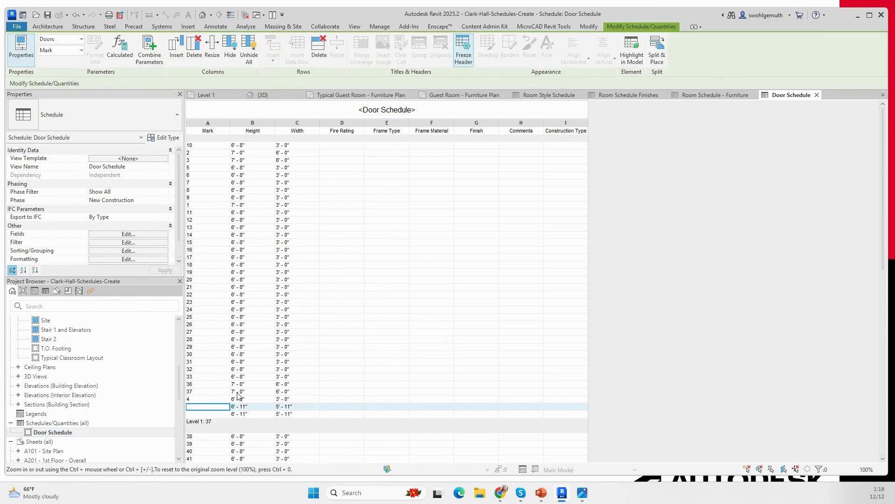
{"action": "left_click", "coordinate": [637, 63]}
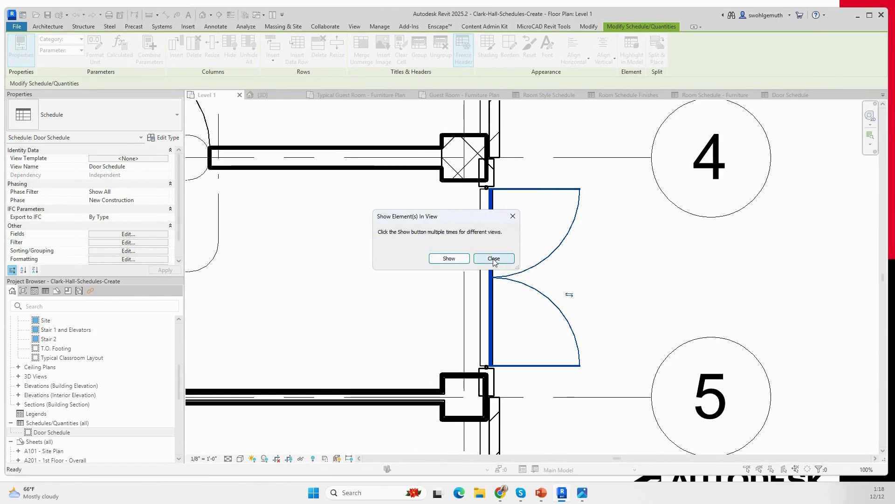
{"action": "left_click", "coordinate": [451, 264]}
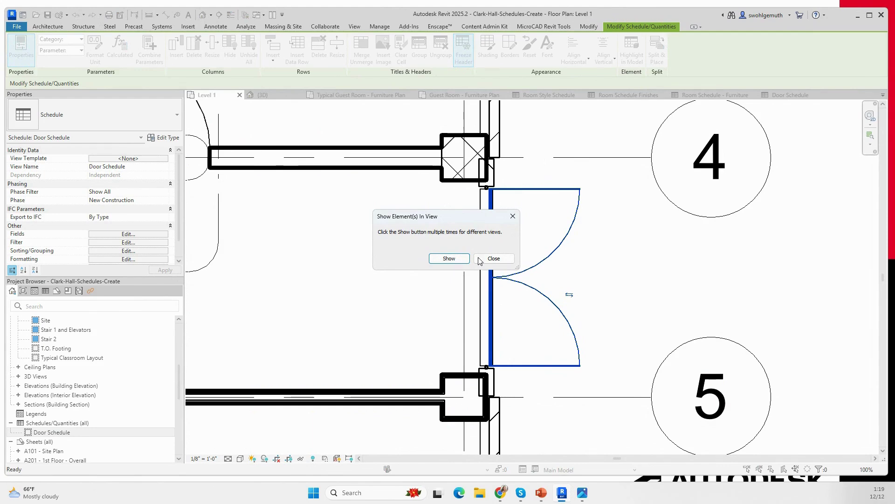
{"action": "left_click", "coordinate": [495, 259]}
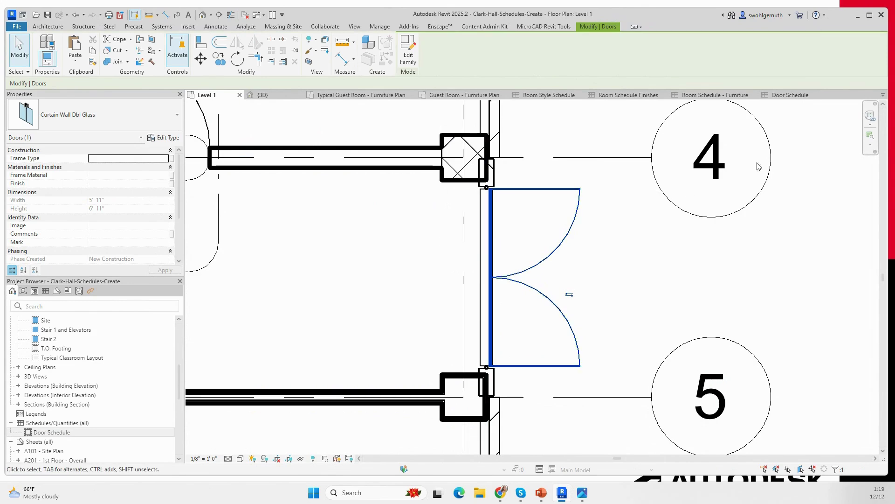
Filter the Door Schedule to list only doors whose Mark has a value
{"action": "left_click", "coordinate": [791, 95]}
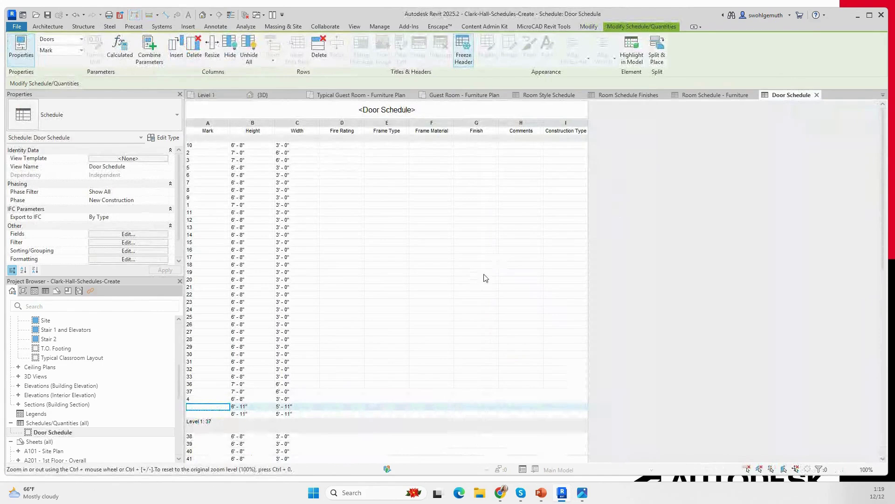
{"action": "left_click", "coordinate": [125, 243]}
{"action": "left_click", "coordinate": [401, 178]}
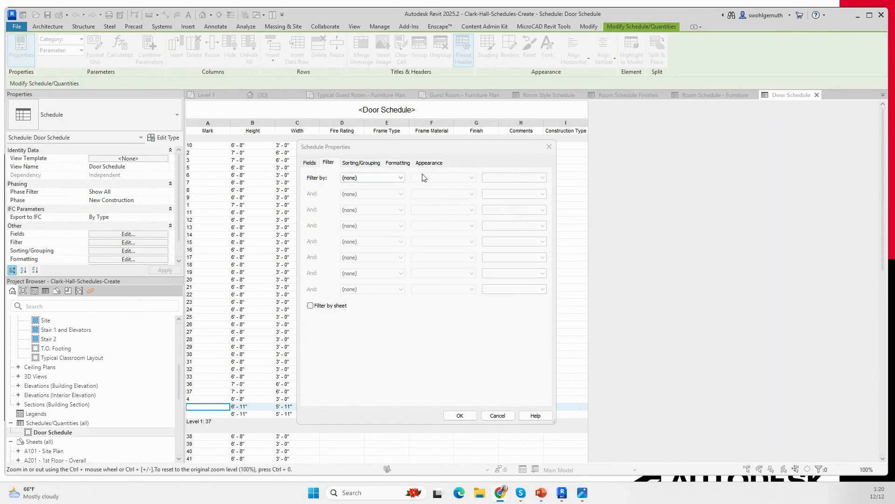
{"action": "left_click", "coordinate": [400, 178]}
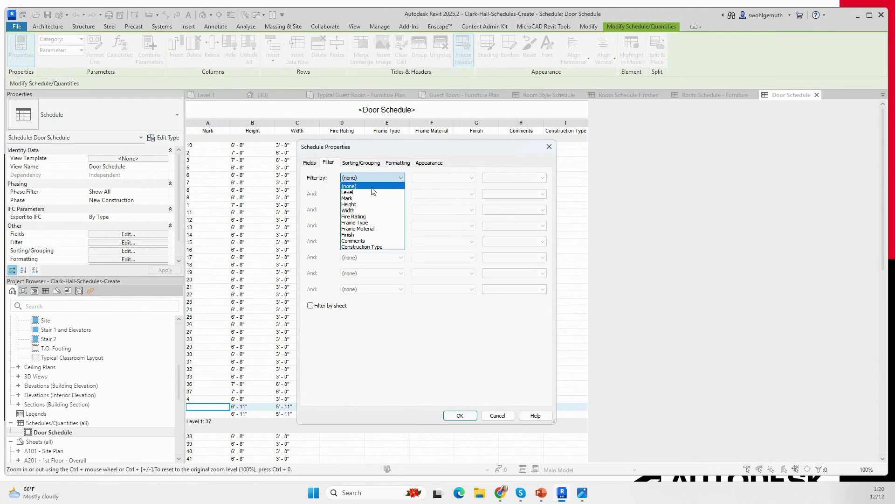
{"action": "left_click", "coordinate": [351, 199]}
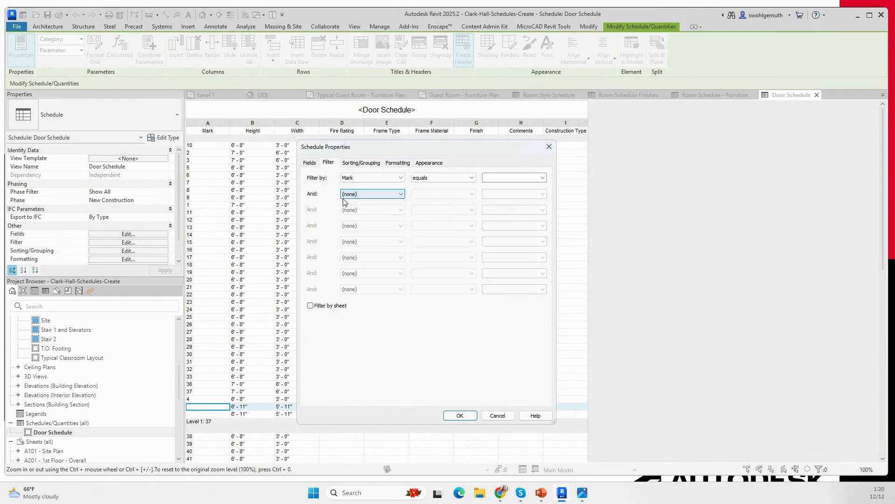
{"action": "left_click", "coordinate": [472, 179]}
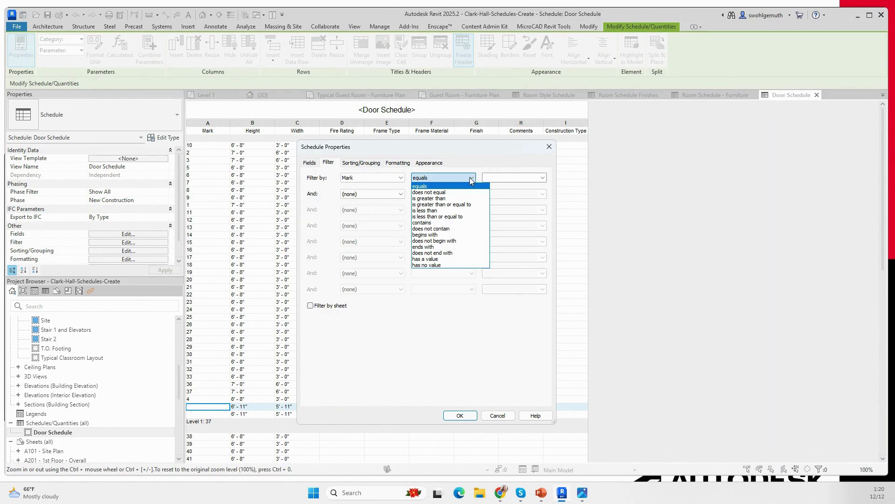
{"action": "left_click", "coordinate": [434, 259]}
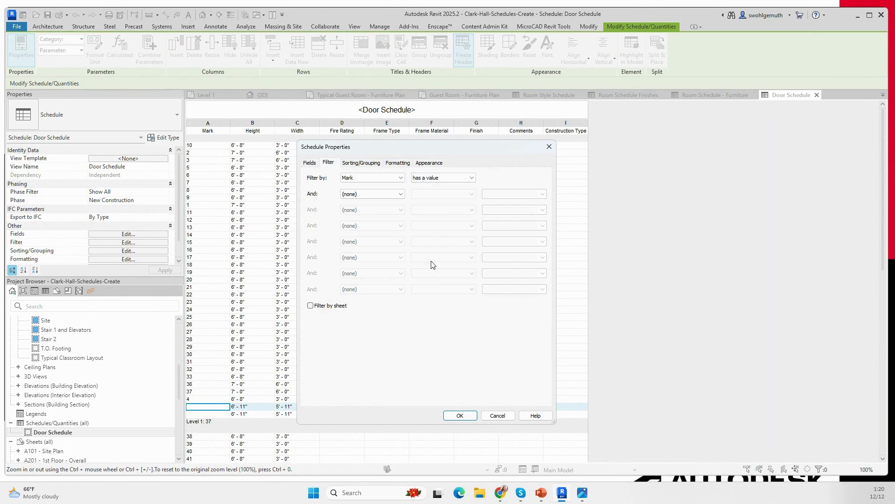
{"action": "left_click", "coordinate": [460, 415]}
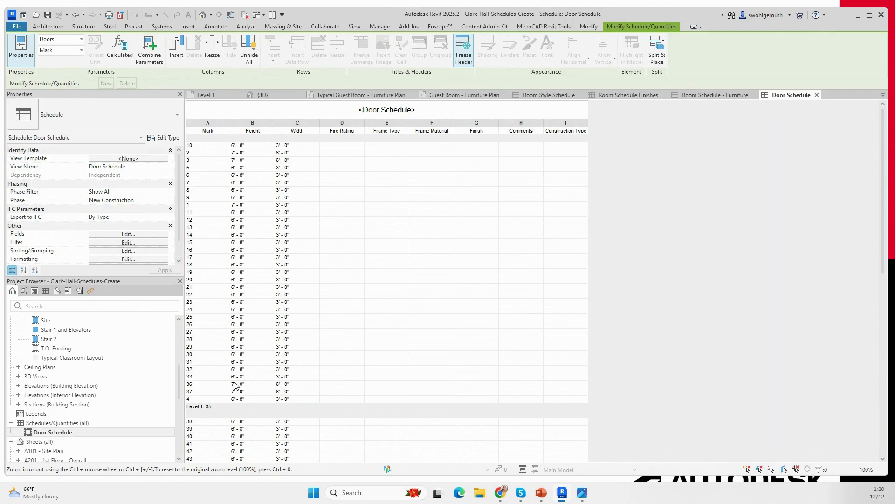
Set the Fire Rating of door 10 to A, applying the change to all doors of its type
{"action": "left_click", "coordinate": [348, 145]}
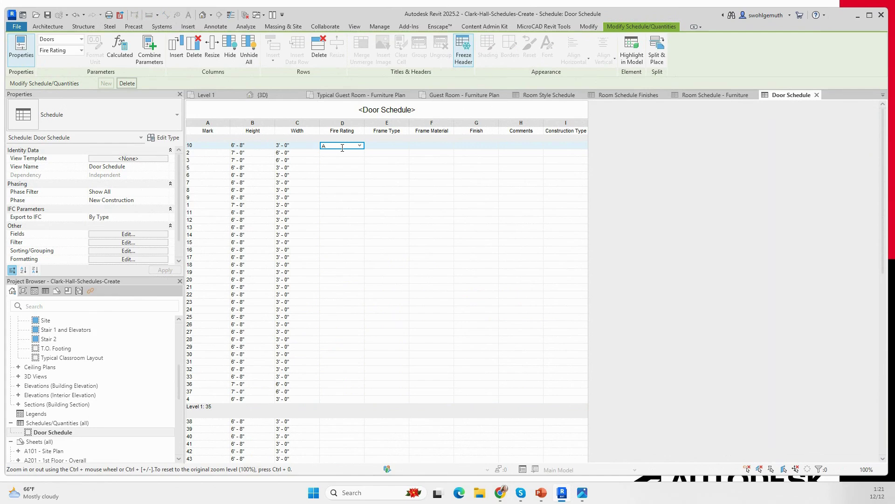
{"action": "key", "text": "Return"}
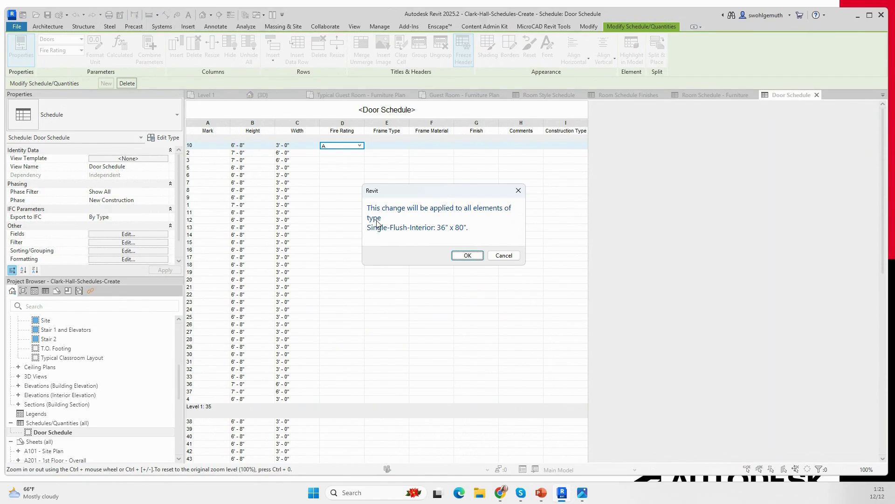
{"action": "left_click", "coordinate": [471, 256]}
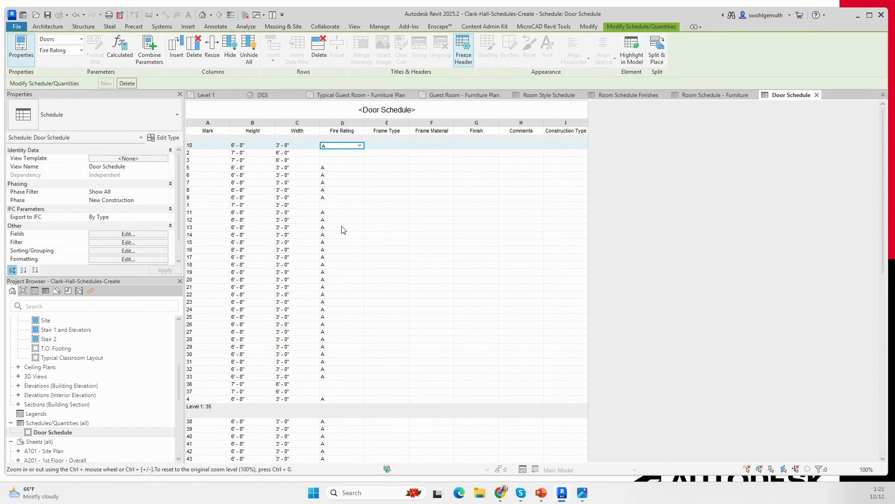
Close the Clark-Hall-Schedules-Create project without saving the changes
{"action": "left_click", "coordinate": [19, 28]}
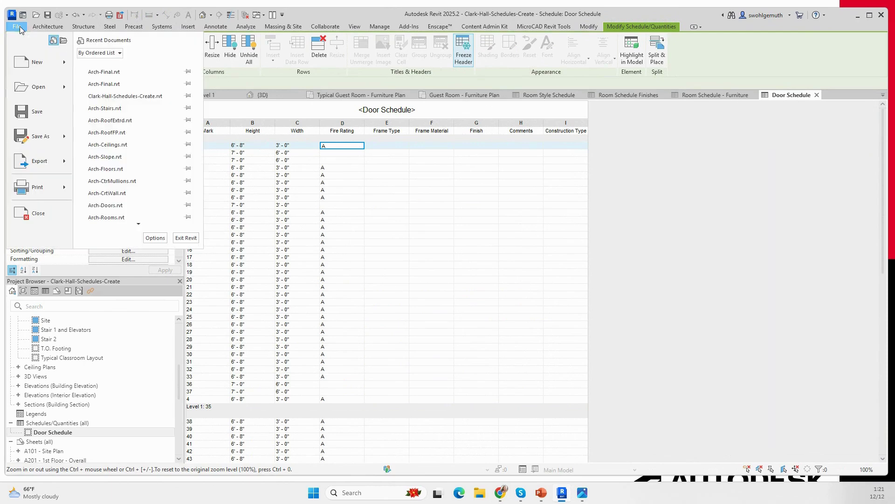
{"action": "left_click", "coordinate": [37, 213]}
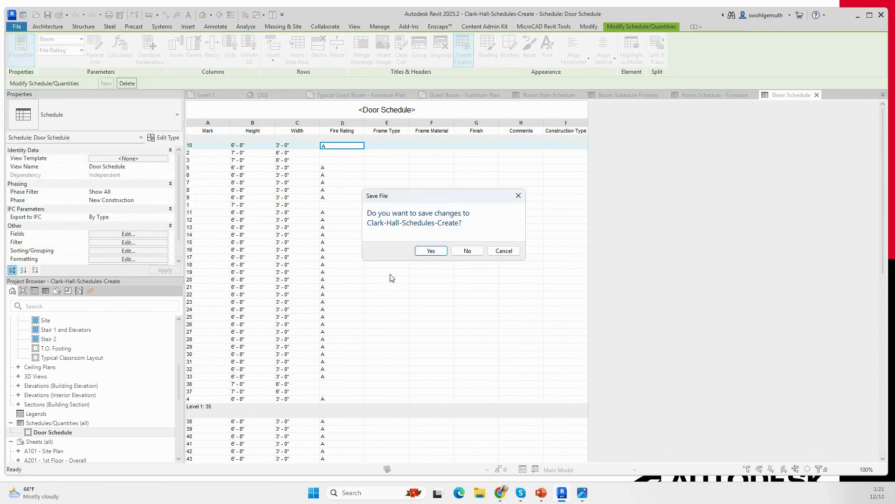
{"action": "left_click", "coordinate": [466, 251]}
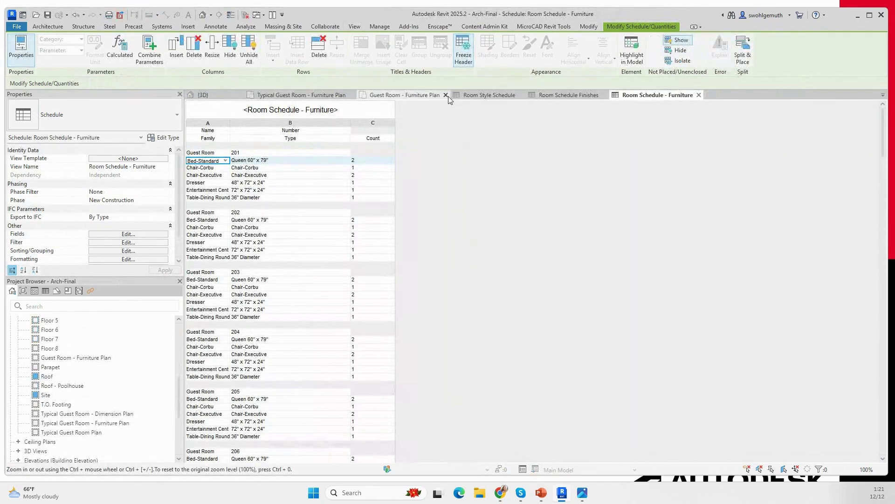
View the Room Style Schedule and examine the new-schedule options for the Rooms category, including schedule keys, without creating a schedule
{"action": "left_click", "coordinate": [479, 96]}
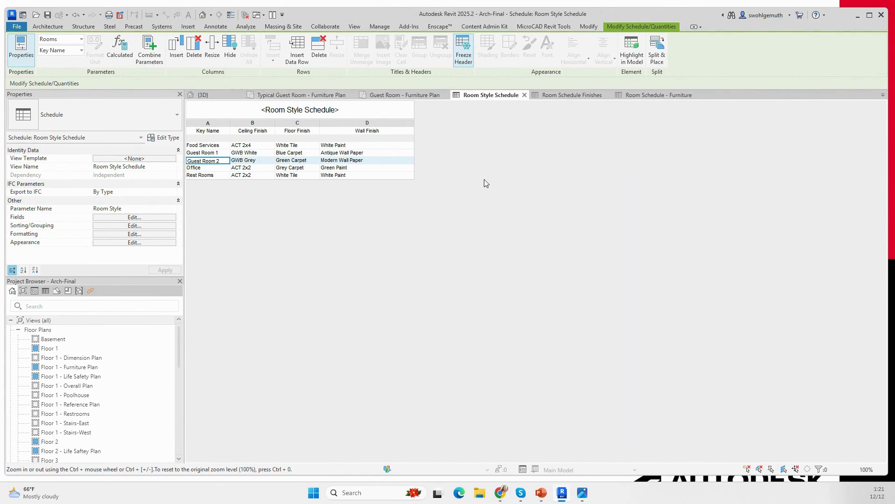
{"action": "left_click", "coordinate": [355, 27]}
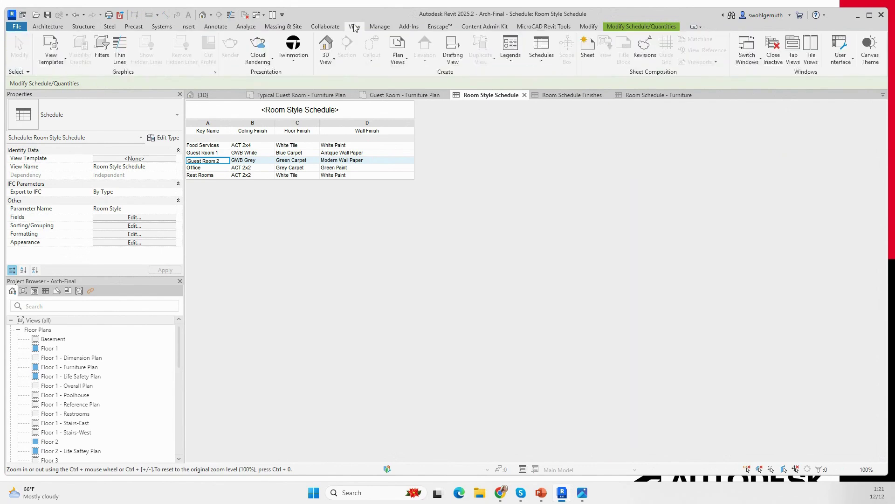
{"action": "left_click", "coordinate": [544, 61]}
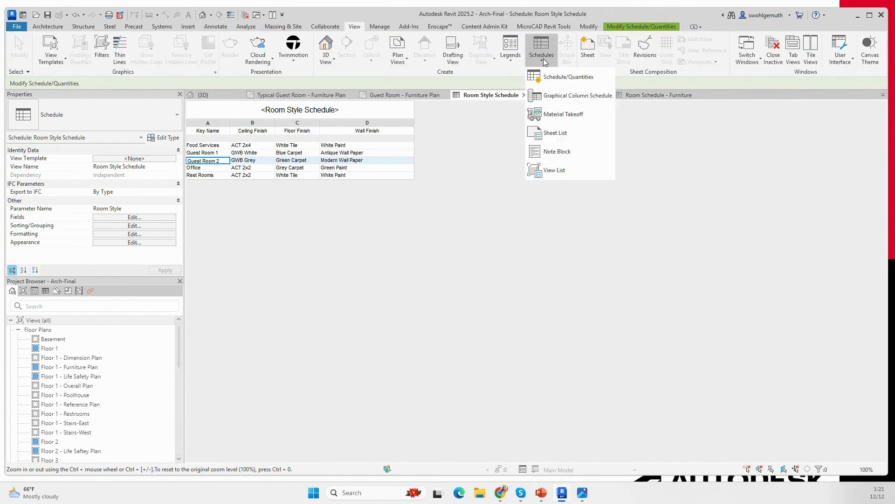
{"action": "left_click", "coordinate": [567, 77]}
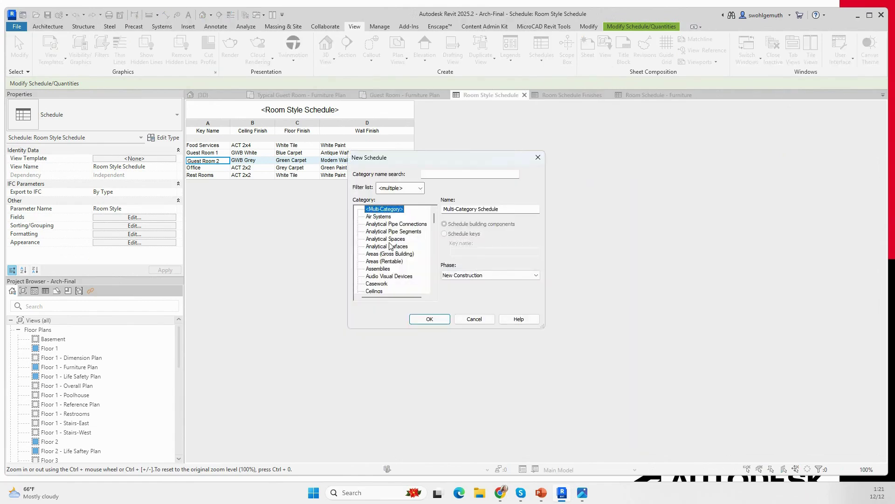
{"action": "scroll", "coordinate": [391, 247], "scroll_direction": "down", "scroll_amount": 8}
{"action": "scroll", "coordinate": [391, 247], "scroll_direction": "down", "scroll_amount": 7}
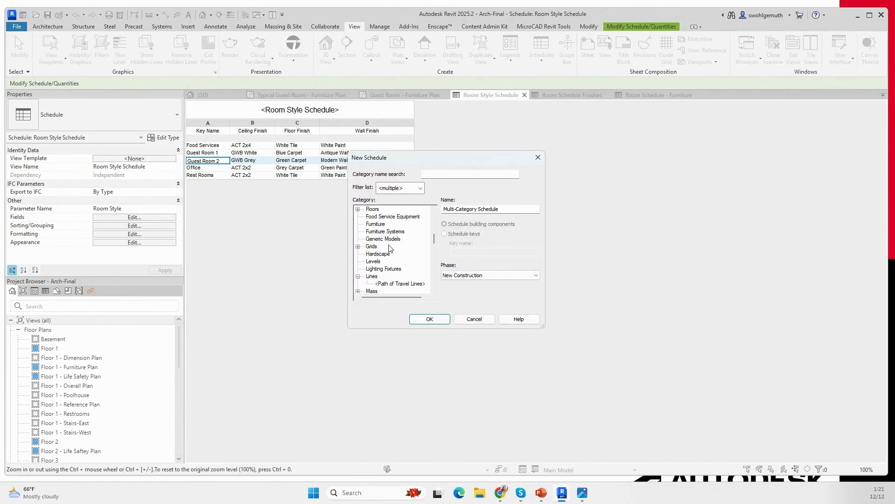
{"action": "scroll", "coordinate": [391, 247], "scroll_direction": "down", "scroll_amount": 3}
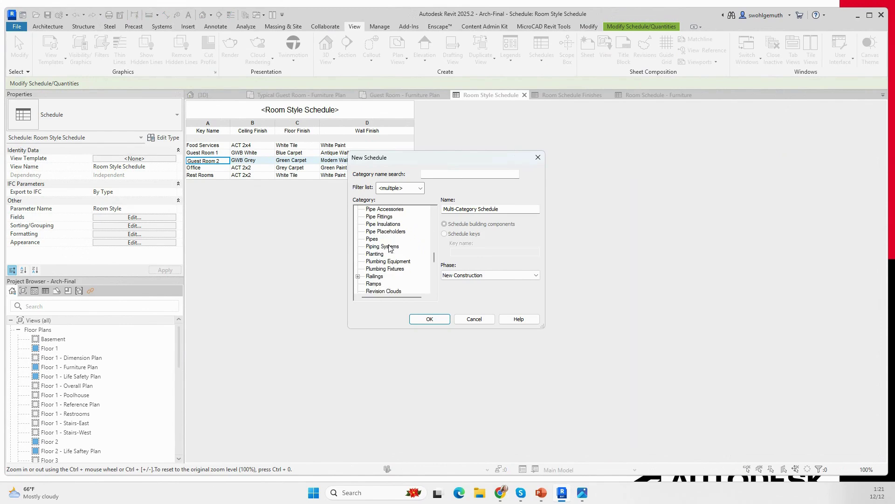
{"action": "scroll", "coordinate": [391, 247], "scroll_direction": "down", "scroll_amount": 1}
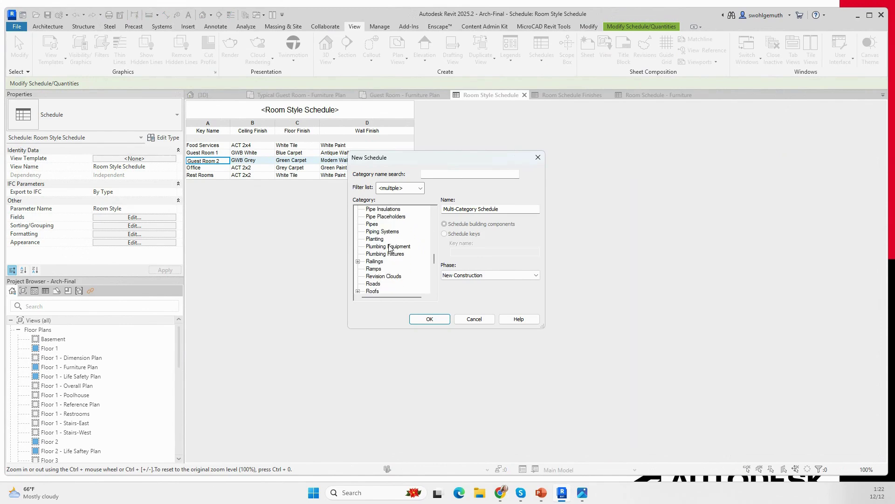
{"action": "scroll", "coordinate": [391, 247], "scroll_direction": "down", "scroll_amount": 6}
{"action": "left_click", "coordinate": [374, 254]}
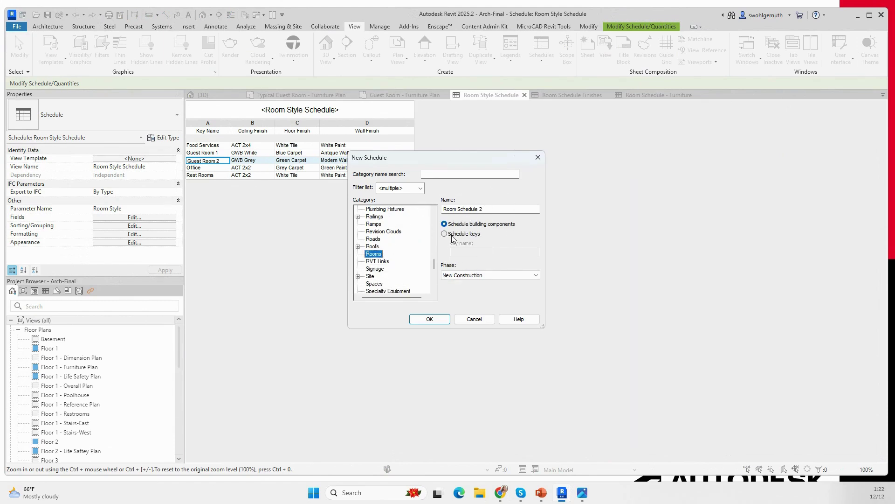
{"action": "left_click", "coordinate": [468, 321]}
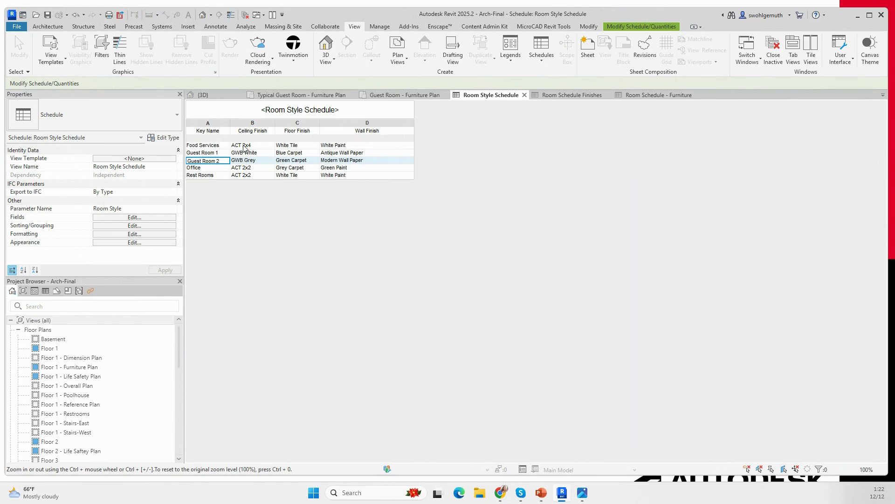
Review the scheduled fields of Room Schedule Finishes and set the Room Style of guest room 203 to Guest Room 1
{"action": "left_click", "coordinate": [571, 95]}
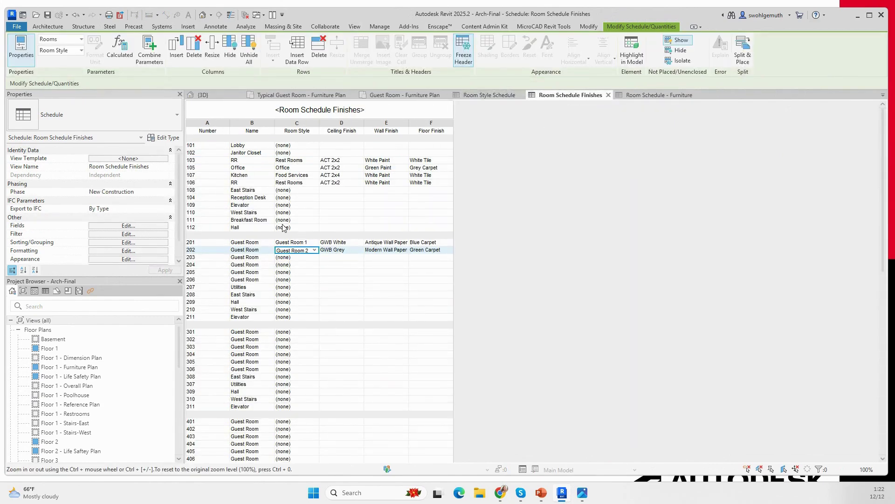
{"action": "left_click", "coordinate": [129, 227]}
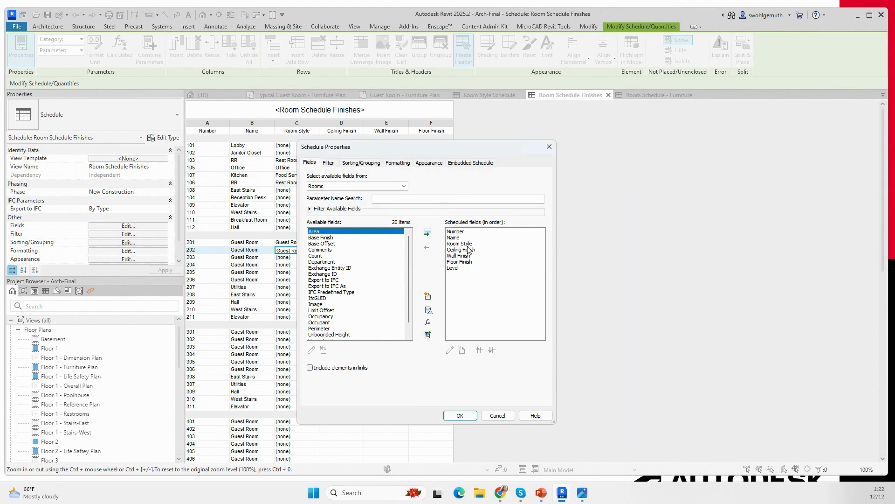
{"action": "left_click", "coordinate": [500, 415]}
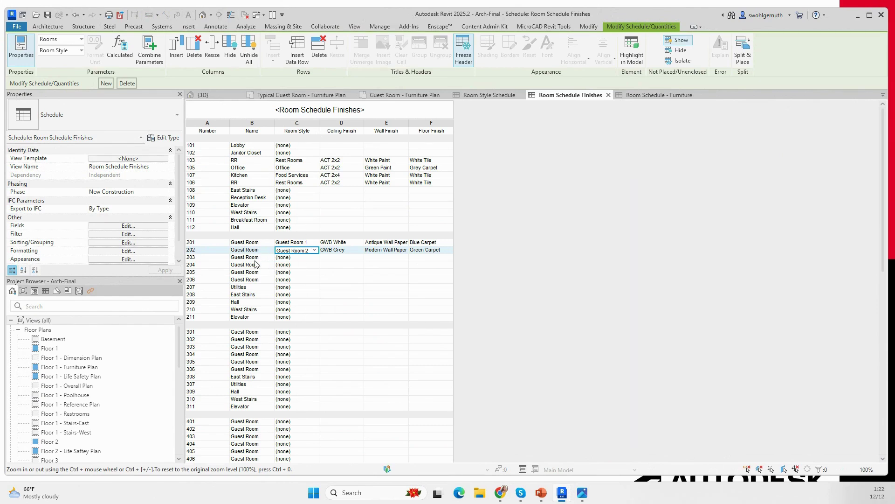
{"action": "left_click", "coordinate": [317, 257]}
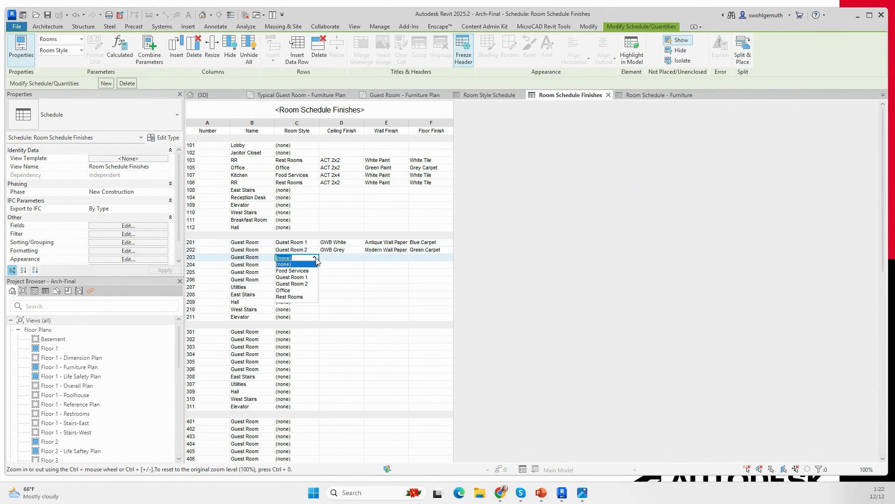
{"action": "left_click", "coordinate": [299, 277]}
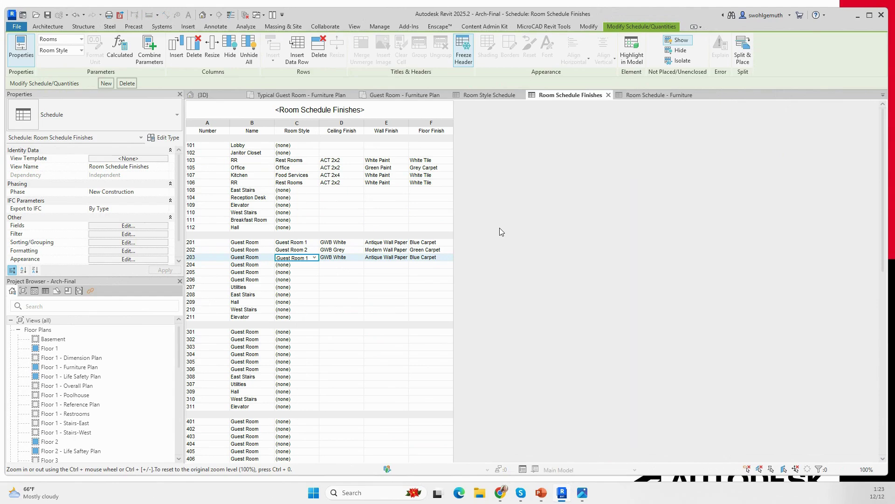
Review the scheduled fields and the embedded Furniture schedule settings of Room Schedule - Furniture
{"action": "left_click", "coordinate": [660, 96]}
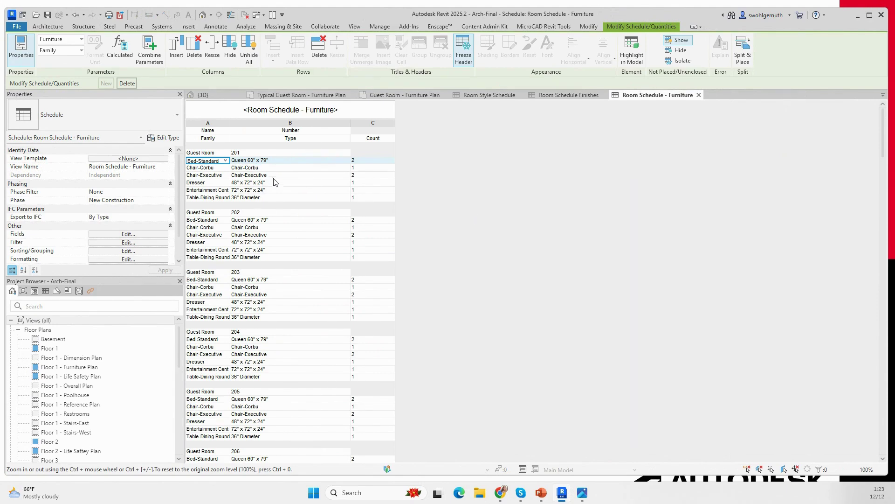
{"action": "left_click", "coordinate": [122, 234]}
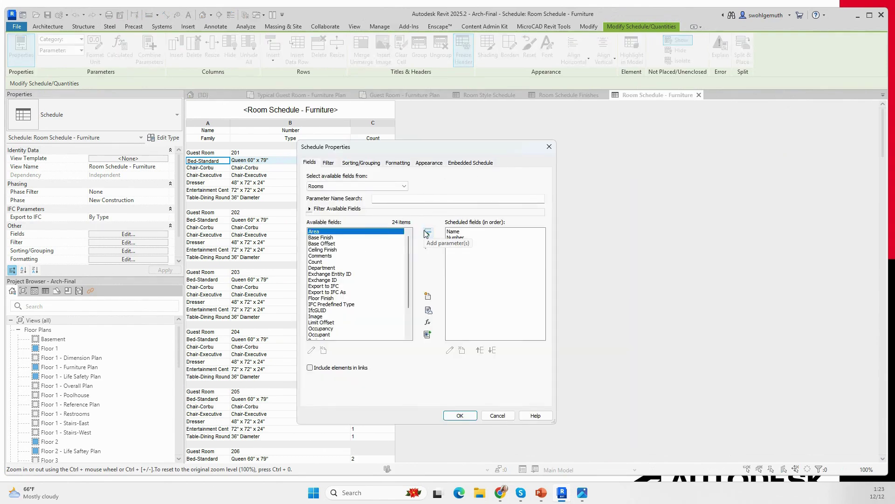
{"action": "left_click", "coordinate": [470, 163]}
{"action": "left_click", "coordinate": [460, 237]}
{"action": "left_click", "coordinate": [456, 244]}
{"action": "left_click", "coordinate": [466, 165]}
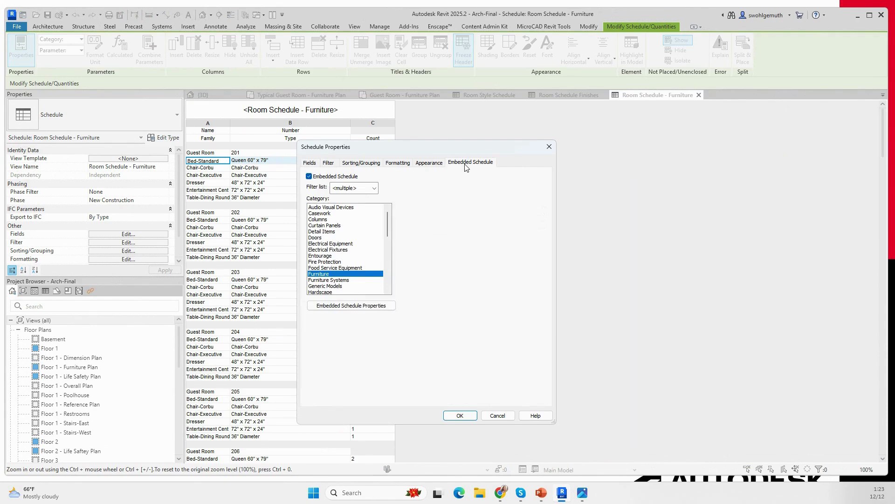
{"action": "left_click", "coordinate": [326, 274]}
{"action": "key", "text": "ctrl"}
{"action": "left_click", "coordinate": [345, 306]}
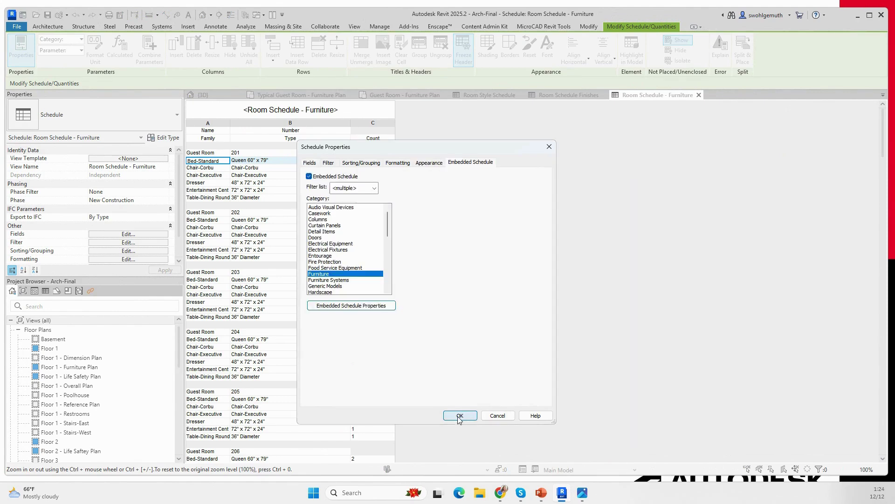
{"action": "left_click", "coordinate": [459, 415]}
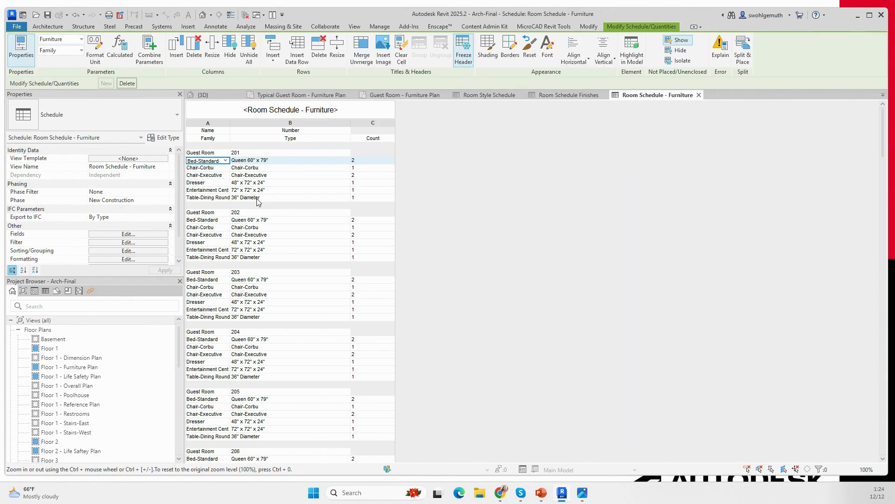